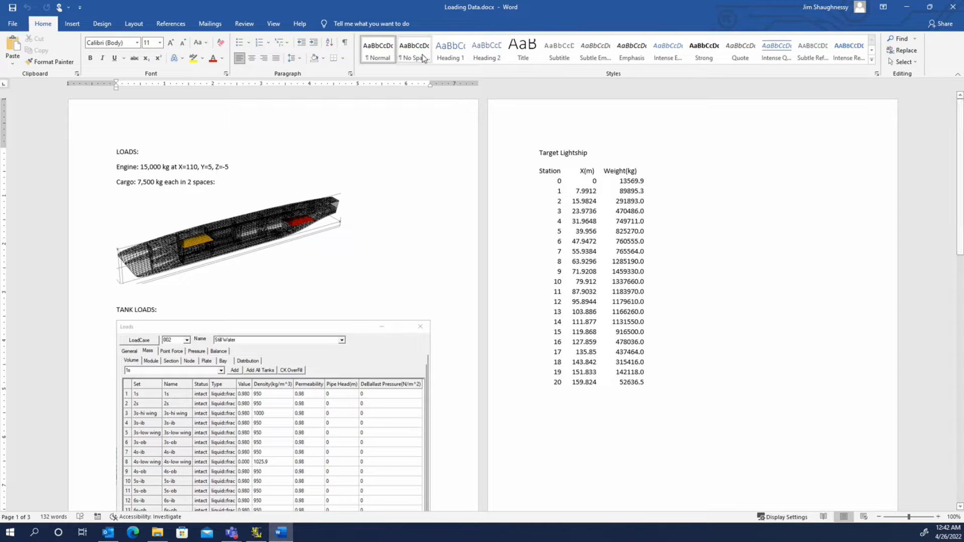
Set the loading data document aside and examine the hull mesh model up close.
{"action": "double_click", "coordinate": [426, 8]}
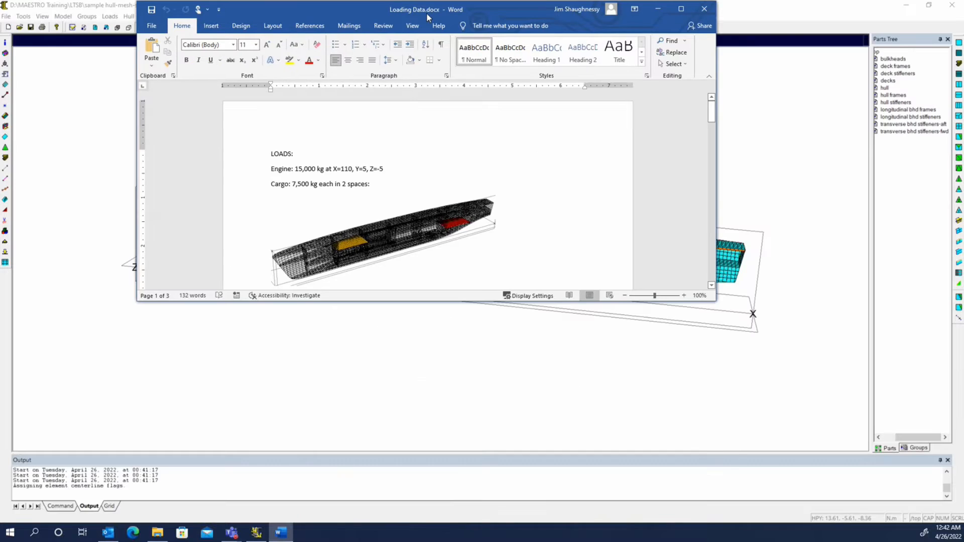
{"action": "left_click_drag", "start_coordinate": [426, 13], "coordinate": [0, 143]}
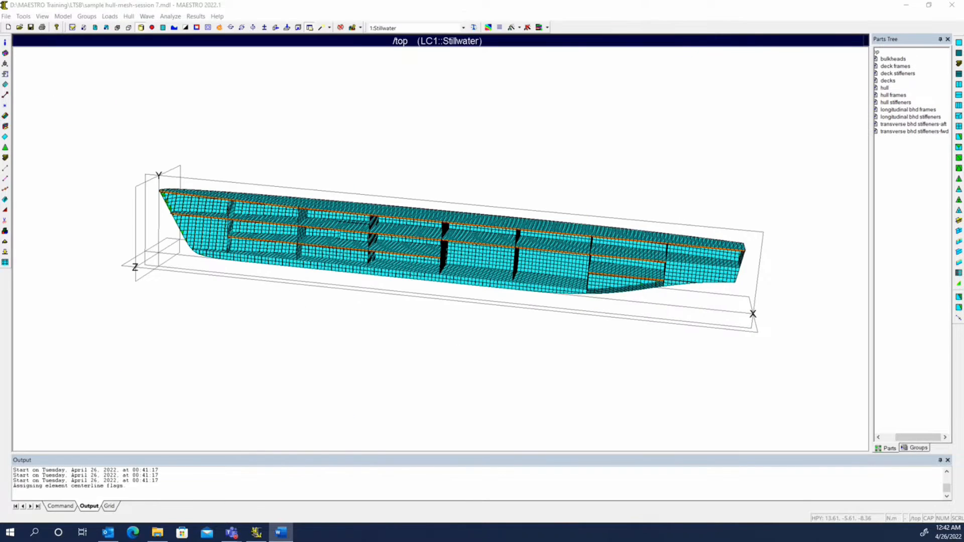
{"action": "left_click", "coordinate": [536, 332]}
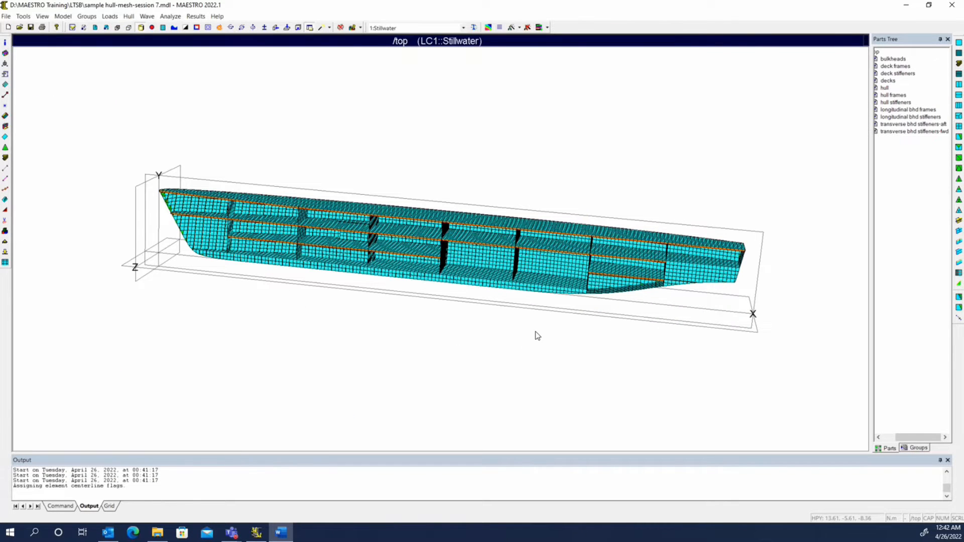
{"action": "middle_click_drag", "start_coordinate": [533, 341], "coordinate": [634, 212]}
{"action": "scroll", "coordinate": [613, 332], "scroll_direction": "up", "scroll_amount": 4}
{"action": "middle_click_drag", "start_coordinate": [373, 229], "coordinate": [379, 313]}
{"action": "scroll", "coordinate": [376, 291], "scroll_direction": "up", "scroll_amount": 5}
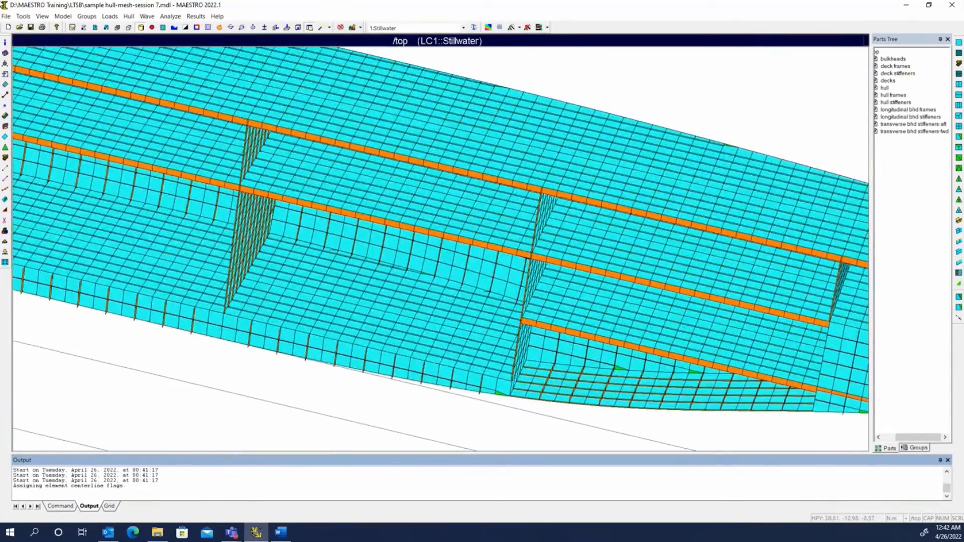
Display only the decks part of the model and inspect it from several angles.
{"action": "left_click", "coordinate": [152, 27]}
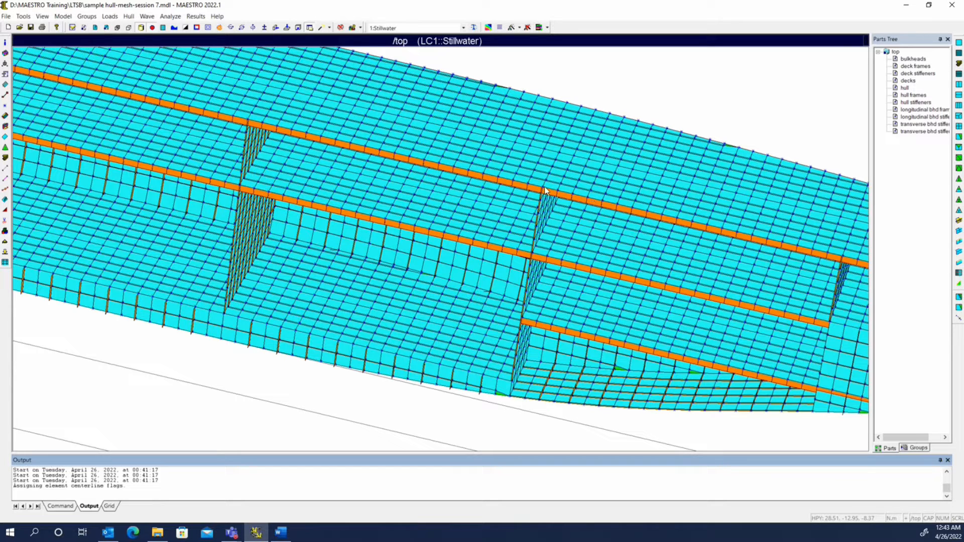
{"action": "left_click", "coordinate": [915, 75]}
{"action": "double_click", "coordinate": [914, 79]}
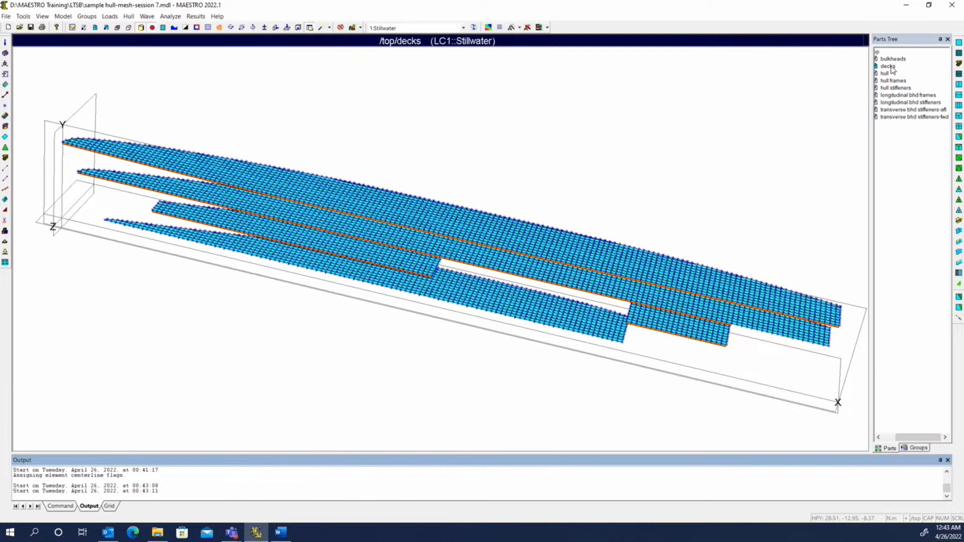
{"action": "right_click", "coordinate": [894, 66]}
{"action": "left_click", "coordinate": [893, 82]}
{"action": "left_click", "coordinate": [152, 29]}
{"action": "middle_click_drag", "start_coordinate": [470, 294], "coordinate": [588, 251]}
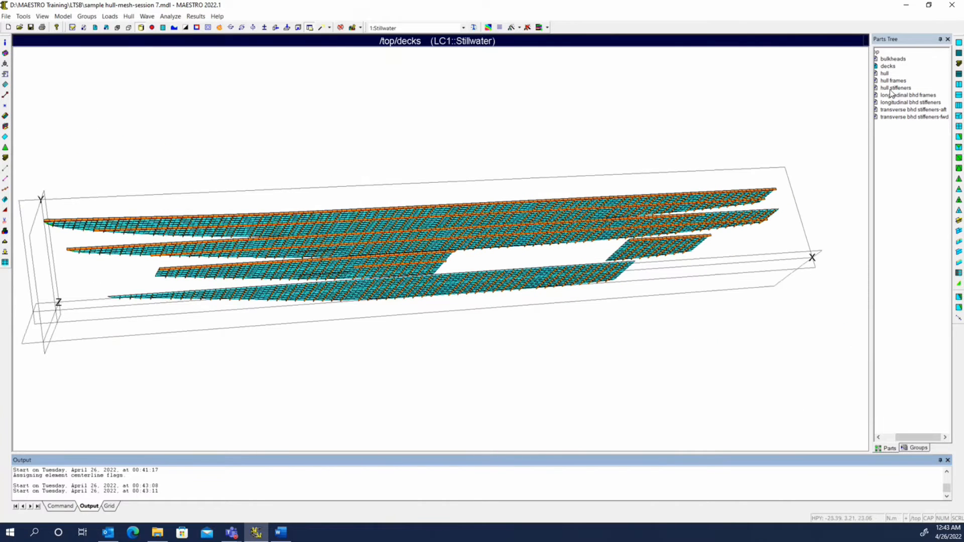
{"action": "left_click", "coordinate": [885, 436]}
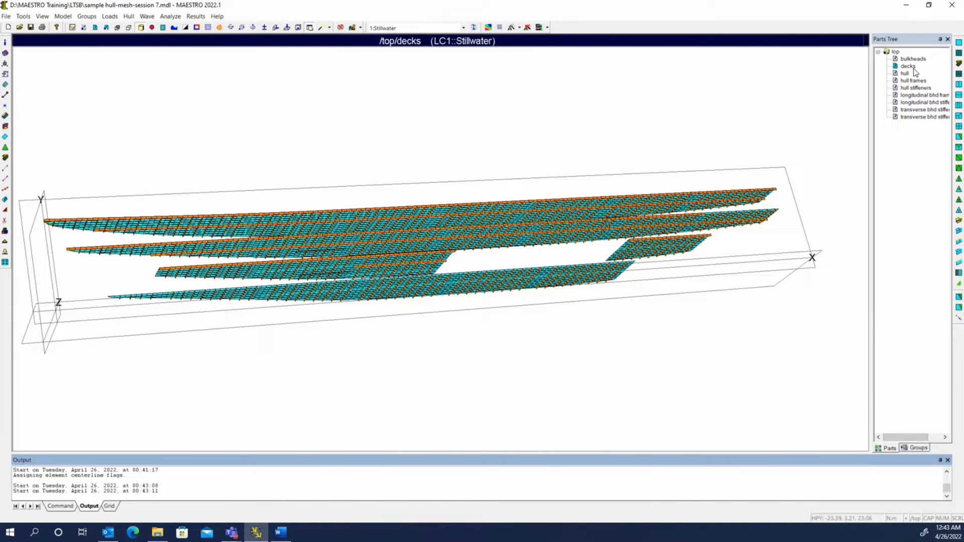
{"action": "middle_click_drag", "start_coordinate": [529, 147], "coordinate": [577, 181]}
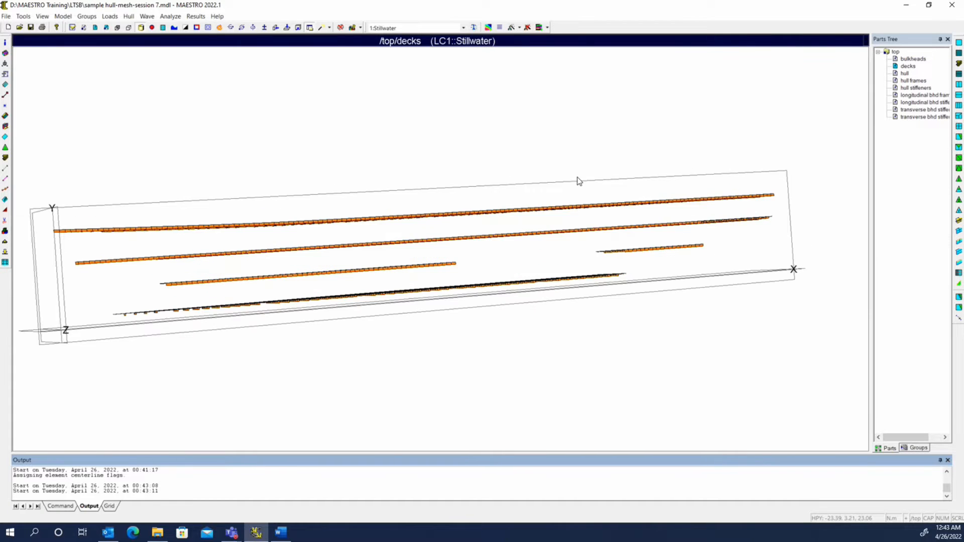
{"action": "middle_click_drag", "start_coordinate": [284, 166], "coordinate": [461, 196]}
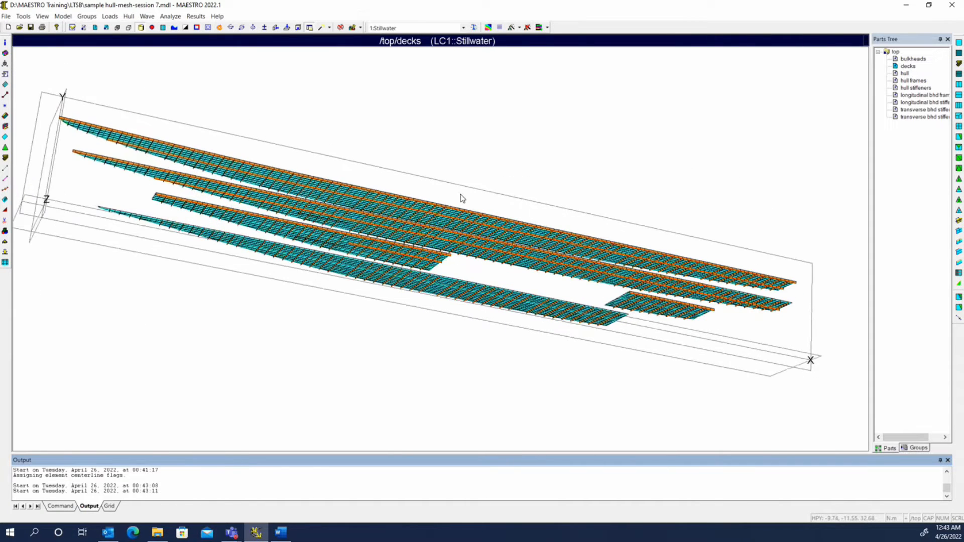
{"action": "middle_click_drag", "start_coordinate": [589, 237], "coordinate": [518, 266]}
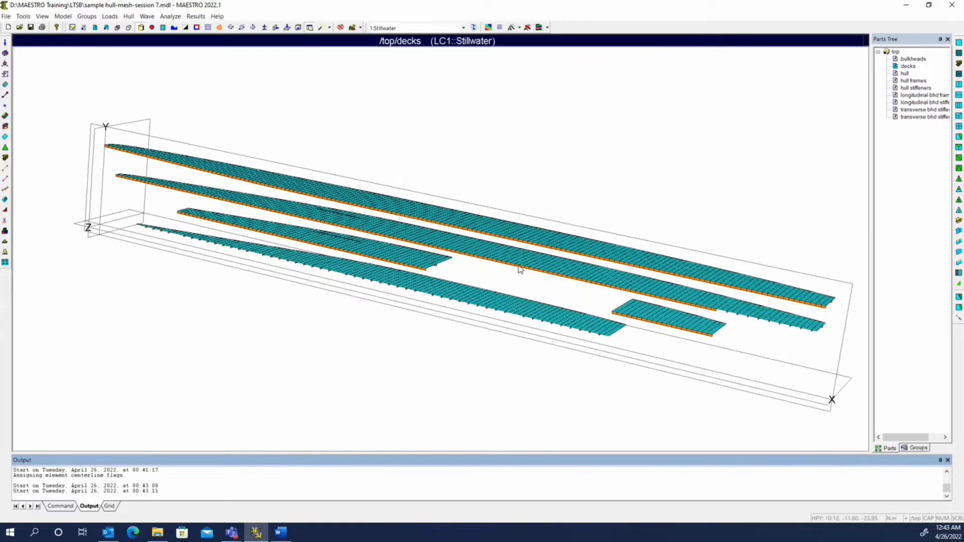
Display the hull part on its own, then return to viewing the whole model.
{"action": "left_click", "coordinate": [915, 80]}
{"action": "left_click", "coordinate": [906, 74]}
{"action": "left_click_drag", "start_coordinate": [906, 74], "coordinate": [894, 76]}
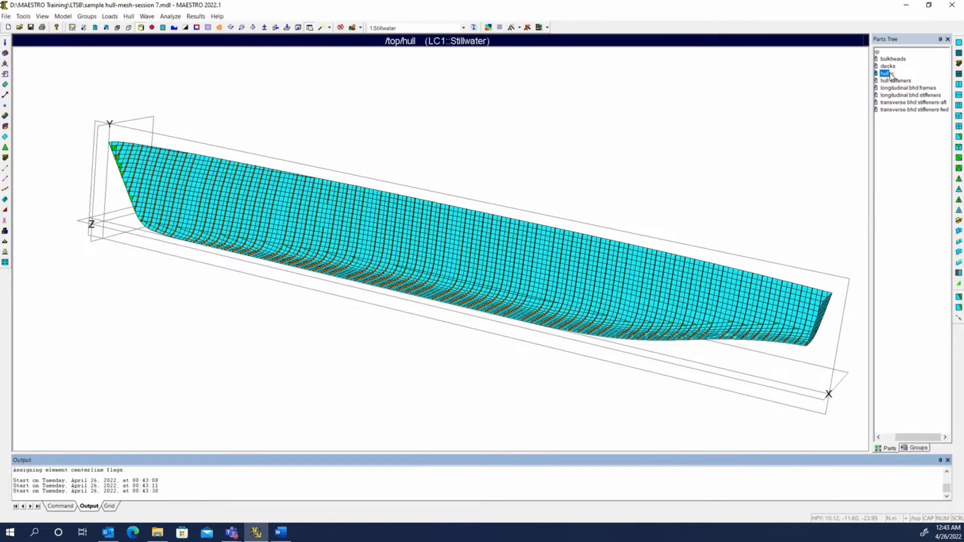
{"action": "left_click_drag", "start_coordinate": [425, 304], "coordinate": [246, 205]}
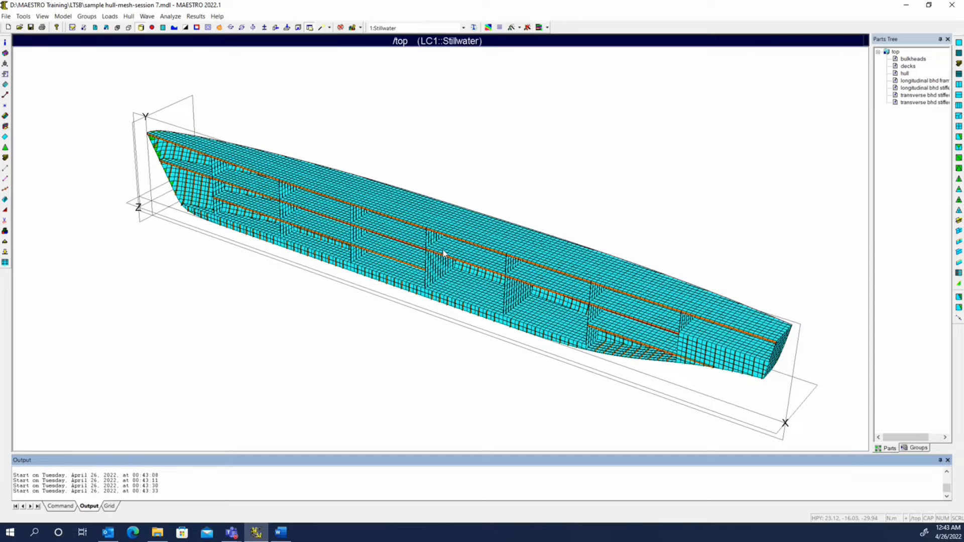
{"action": "left_click_drag", "start_coordinate": [916, 438], "coordinate": [929, 437]}
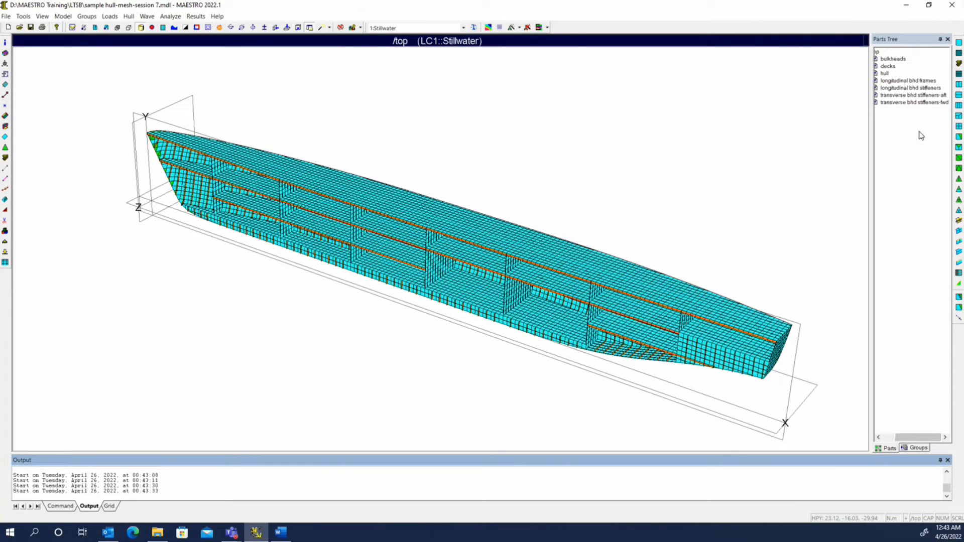
Display the bulkheads part, then make the top assembly the view part and inspect the deck area.
{"action": "left_click", "coordinate": [897, 82]}
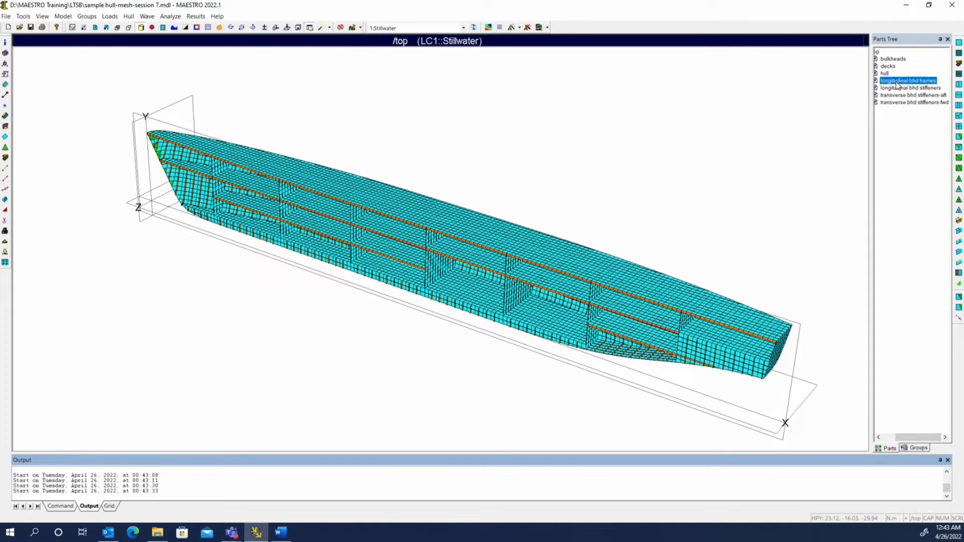
{"action": "left_click_drag", "start_coordinate": [897, 83], "coordinate": [903, 60]}
{"action": "left_click", "coordinate": [902, 80]}
{"action": "left_click", "coordinate": [911, 82]}
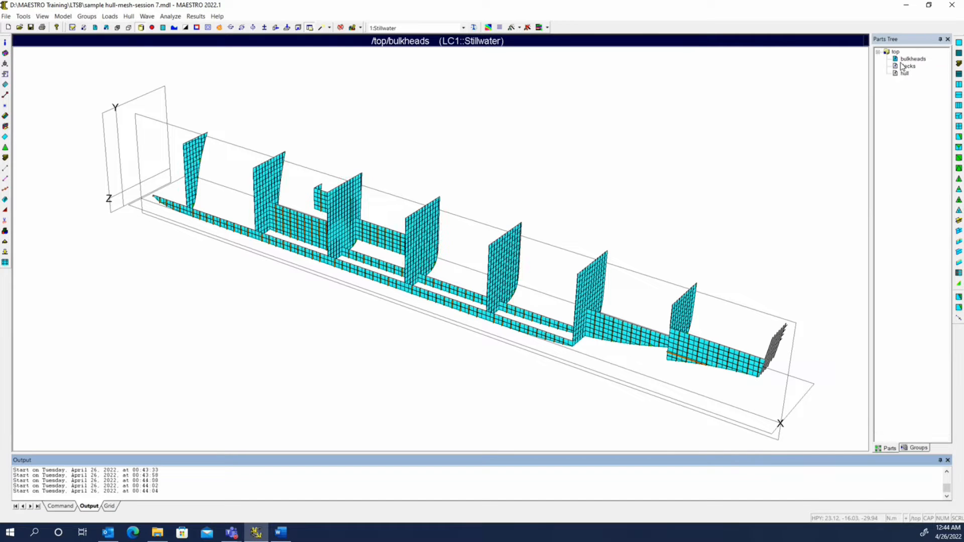
{"action": "right_click", "coordinate": [895, 52]}
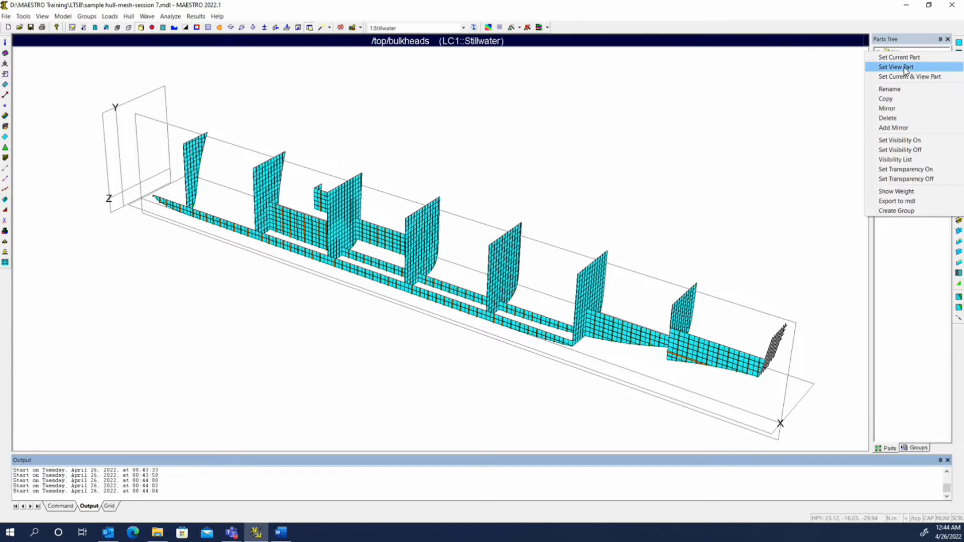
{"action": "left_click", "coordinate": [892, 67]}
{"action": "middle_click_drag", "start_coordinate": [490, 345], "coordinate": [578, 327]}
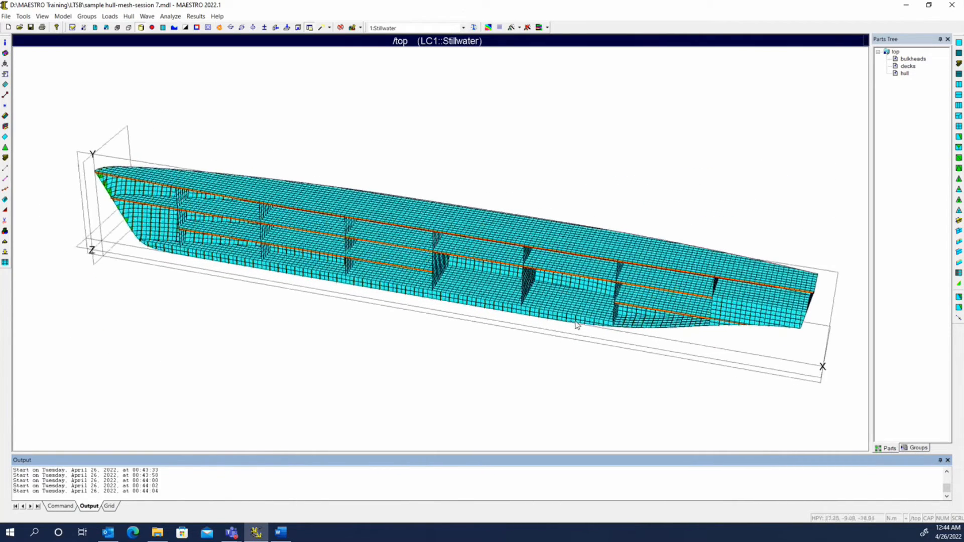
{"action": "scroll", "coordinate": [594, 323], "scroll_direction": "up", "scroll_amount": 10}
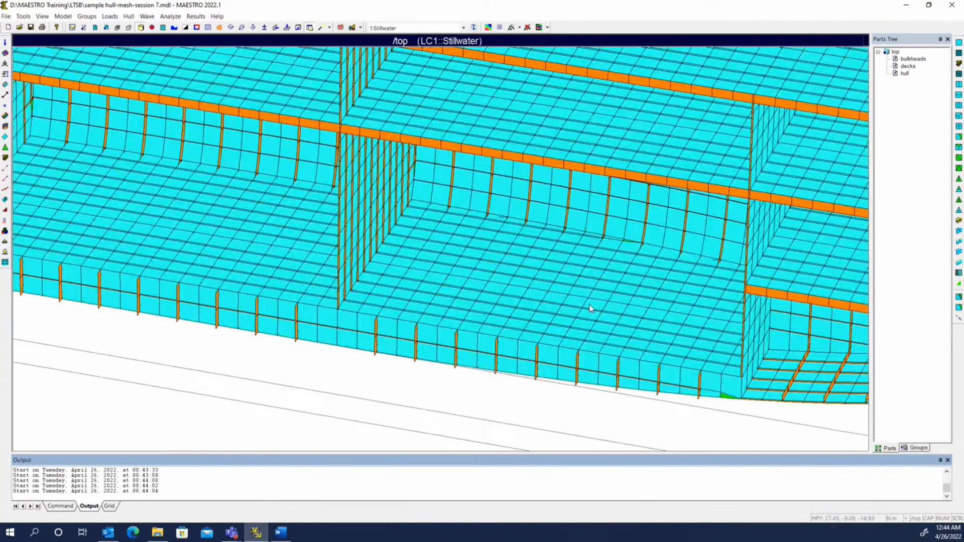
Make the decks the current part and start a new additional node reference point with a fresh ID.
{"action": "right_click", "coordinate": [907, 65]}
{"action": "left_click", "coordinate": [912, 72]}
{"action": "left_click", "coordinate": [153, 27]}
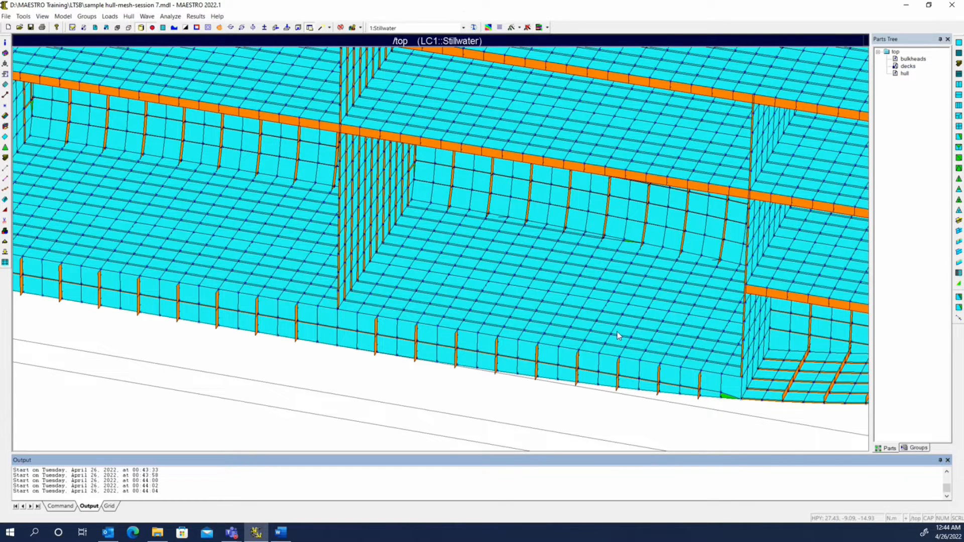
{"action": "left_click", "coordinate": [6, 105]}
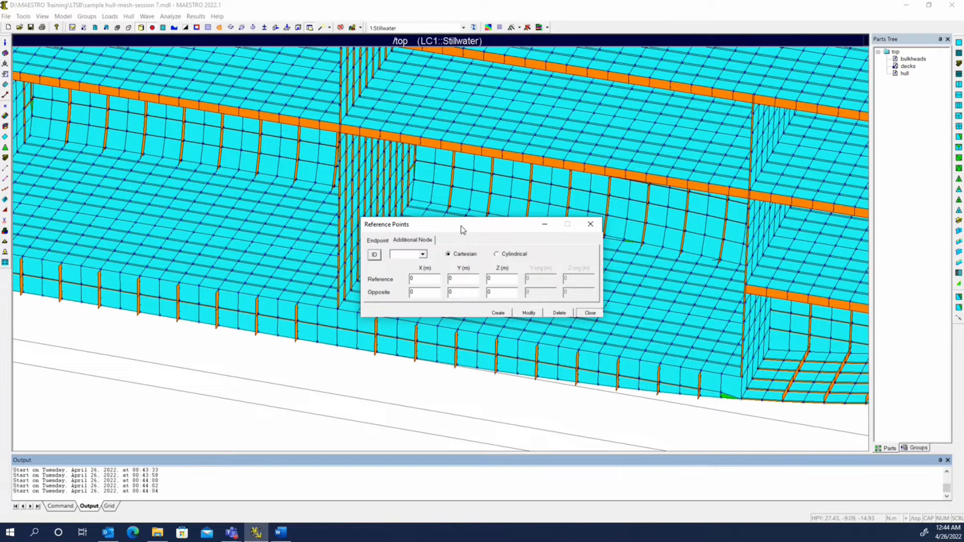
{"action": "left_click_drag", "start_coordinate": [461, 226], "coordinate": [608, 127]}
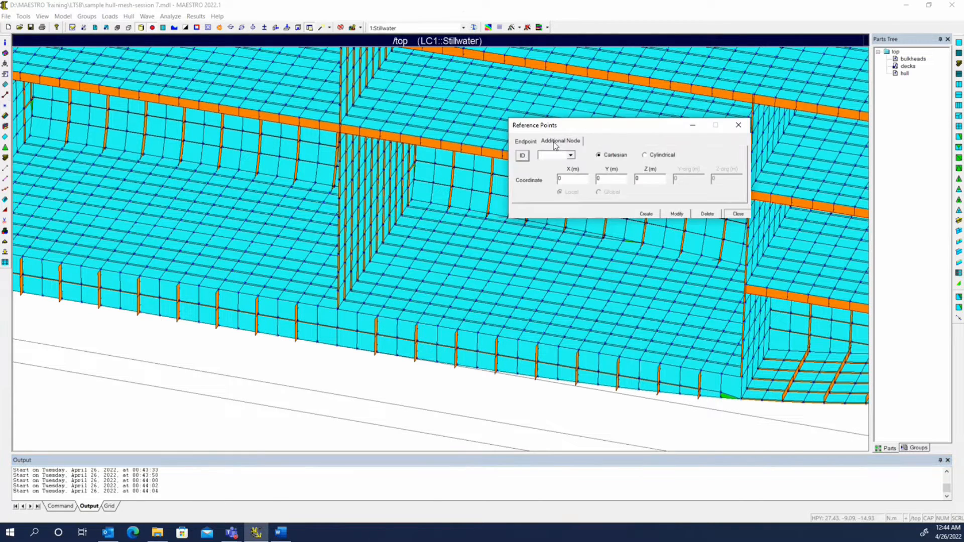
{"action": "left_click", "coordinate": [522, 156]}
Check the engine position in the loading document and create an additional node at X=110, Y=5, Z=-5.
{"action": "left_click_drag", "start_coordinate": [0, 160], "coordinate": [123, 200]}
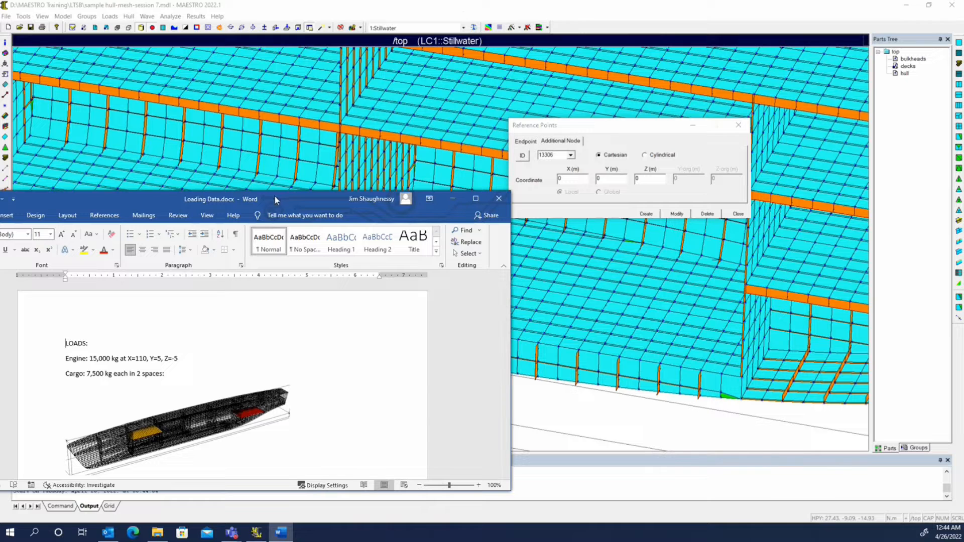
{"action": "left_click_drag", "start_coordinate": [275, 197], "coordinate": [0, 198]}
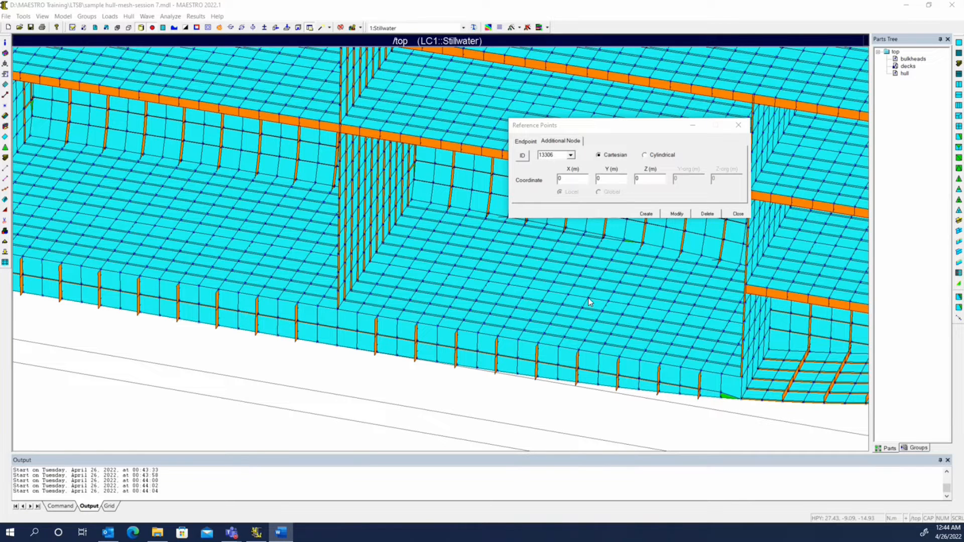
{"action": "left_click", "coordinate": [572, 182]}
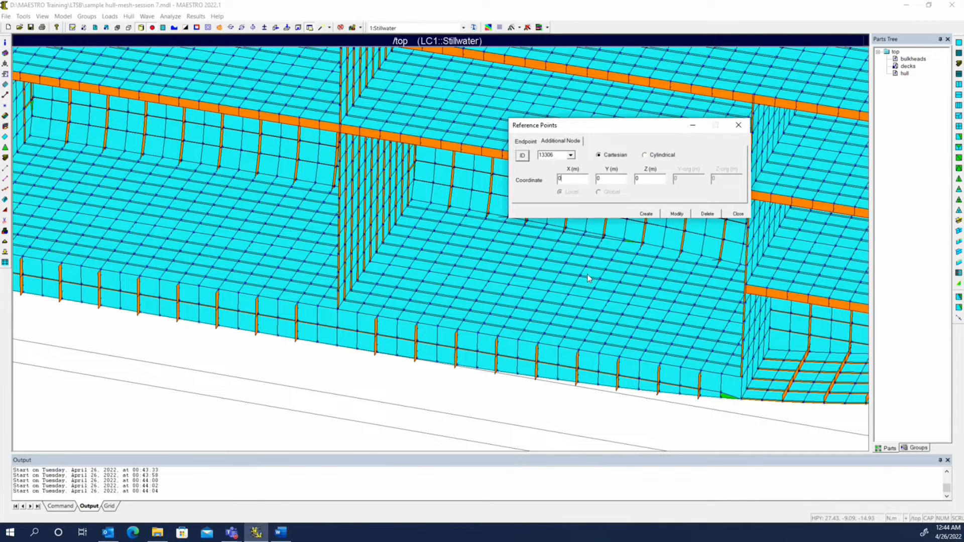
{"action": "left_click", "coordinate": [590, 297]}
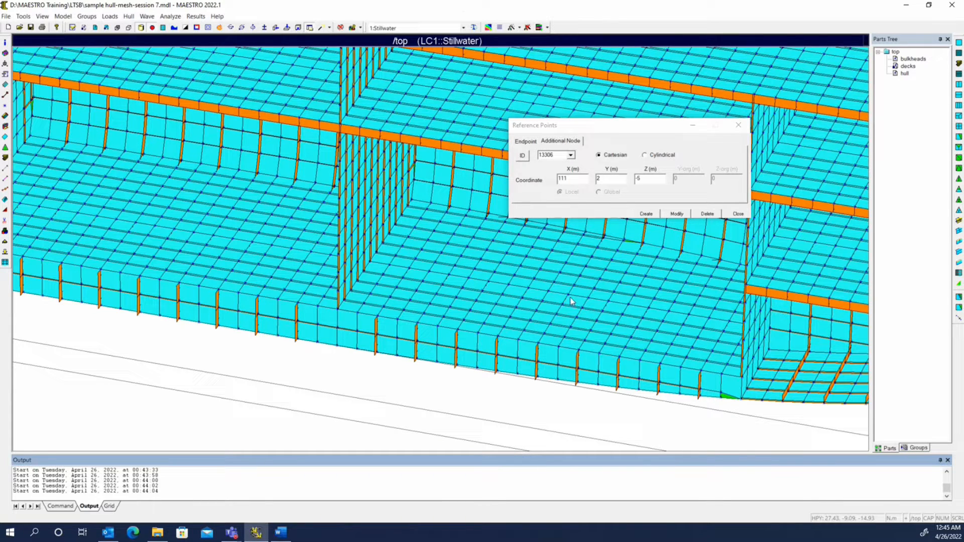
{"action": "double_click", "coordinate": [597, 179]}
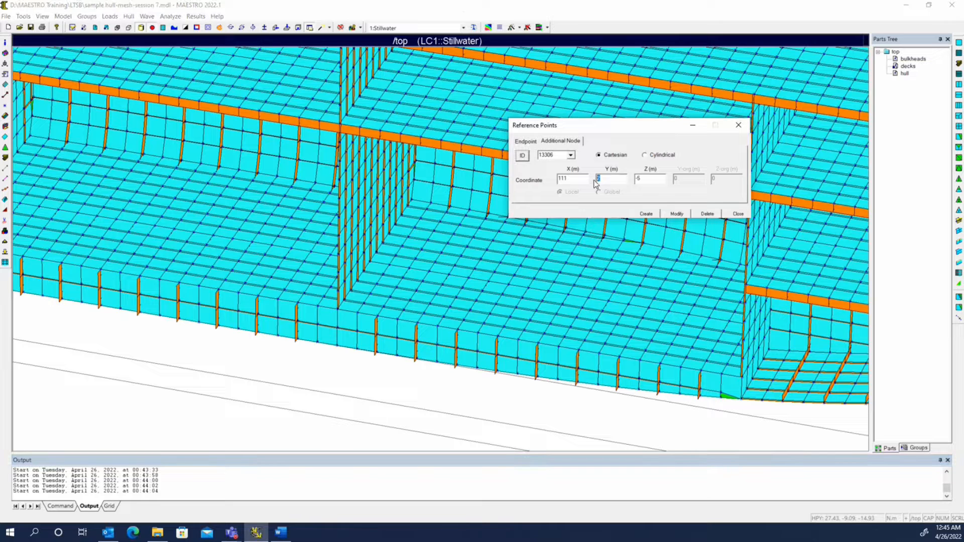
{"action": "type", "text": "5"}
{"action": "left_click", "coordinate": [571, 179]}
{"action": "type", "text": "0"}
{"action": "left_click", "coordinate": [647, 214]}
{"action": "middle_click_drag", "start_coordinate": [659, 289], "coordinate": [716, 250]}
{"action": "left_click", "coordinate": [738, 214]}
Create a node group named engine with a mass of 15000 kg containing the new additional node.
{"action": "middle_click_drag", "start_coordinate": [587, 271], "coordinate": [572, 310]}
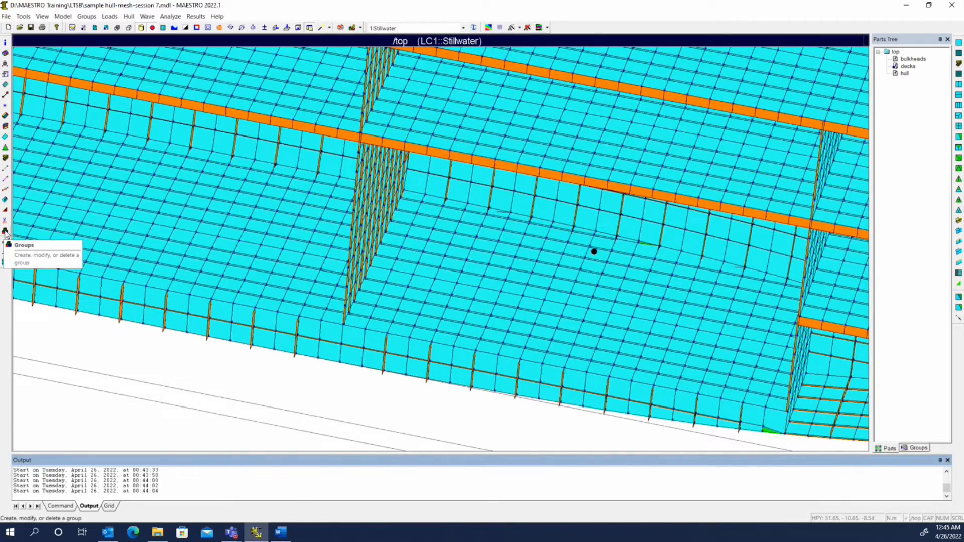
{"action": "left_click", "coordinate": [5, 231]}
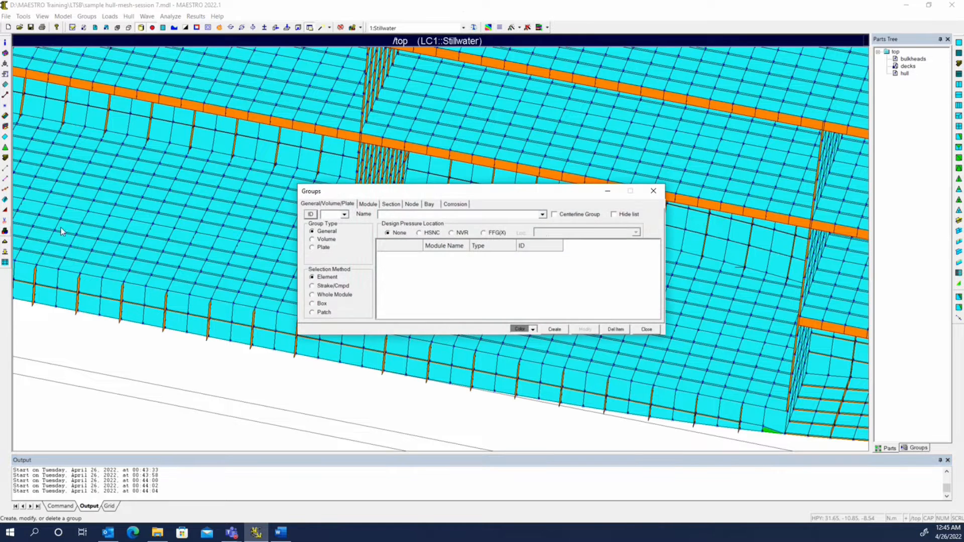
{"action": "left_click_drag", "start_coordinate": [502, 191], "coordinate": [663, 39]}
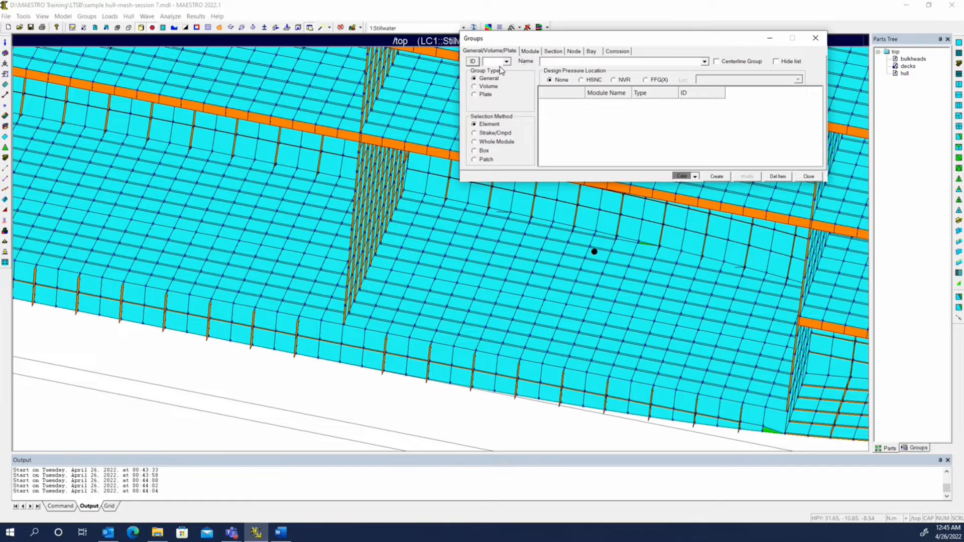
{"action": "left_click", "coordinate": [575, 51]}
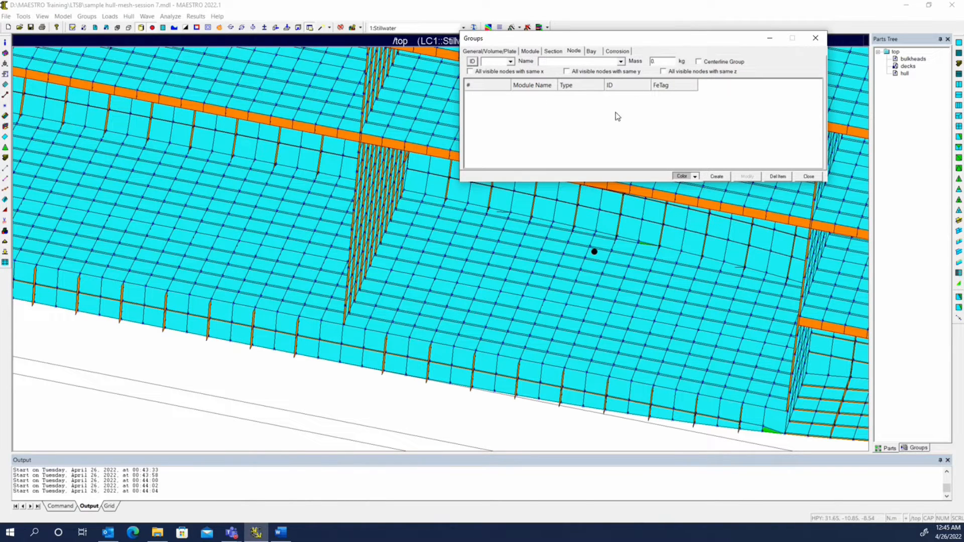
{"action": "left_click", "coordinate": [473, 60]}
{"action": "left_click", "coordinate": [577, 61]}
{"action": "type", "text": "engine"}
{"action": "left_click_drag", "start_coordinate": [662, 60], "coordinate": [639, 59]}
{"action": "type", "text": "15000"}
{"action": "left_click", "coordinate": [594, 253]}
{"action": "left_click", "coordinate": [595, 253]}
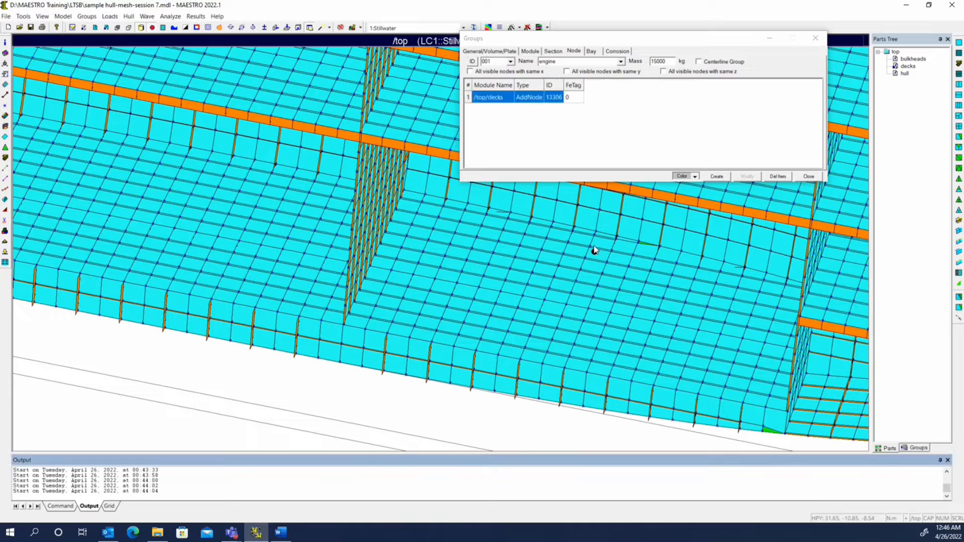
{"action": "middle_click_drag", "start_coordinate": [513, 345], "coordinate": [507, 318]}
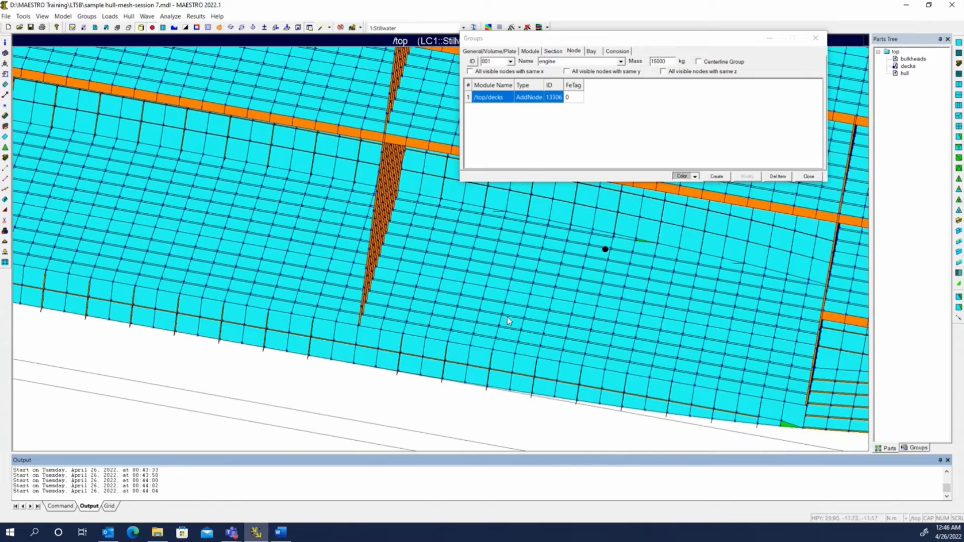
{"action": "left_click", "coordinate": [717, 176]}
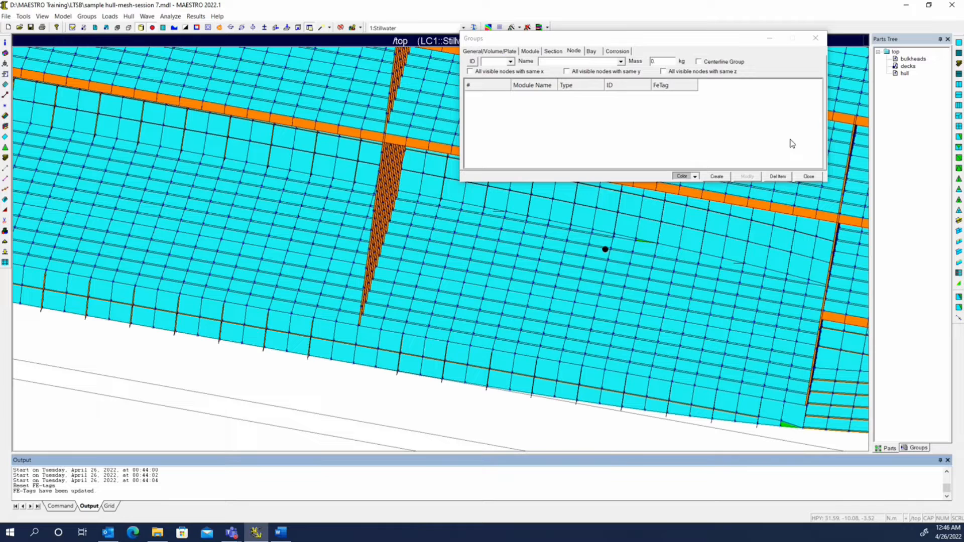
{"action": "left_click", "coordinate": [918, 448]}
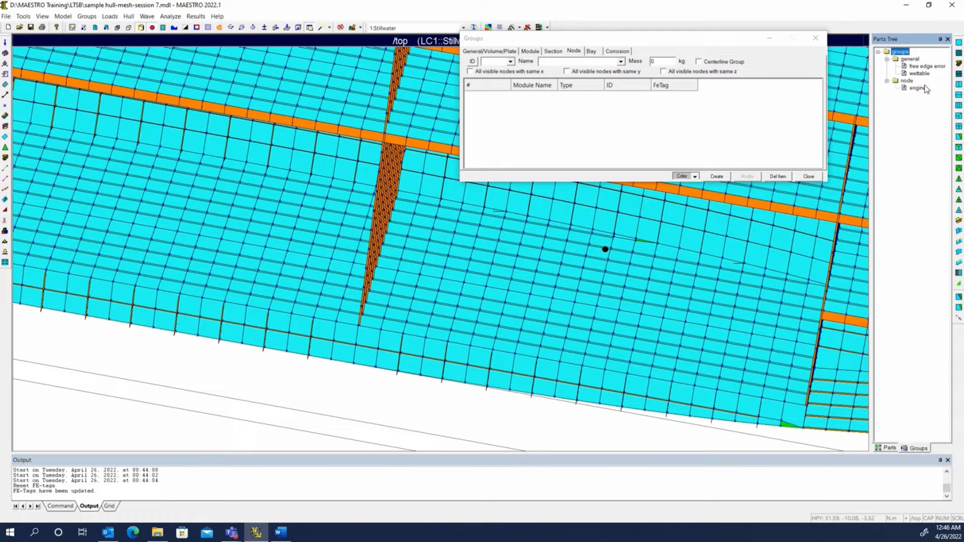
Open the engine node group's properties to review its node entry, then close the Groups dialog.
{"action": "right_click", "coordinate": [922, 87]}
{"action": "left_click", "coordinate": [904, 225]}
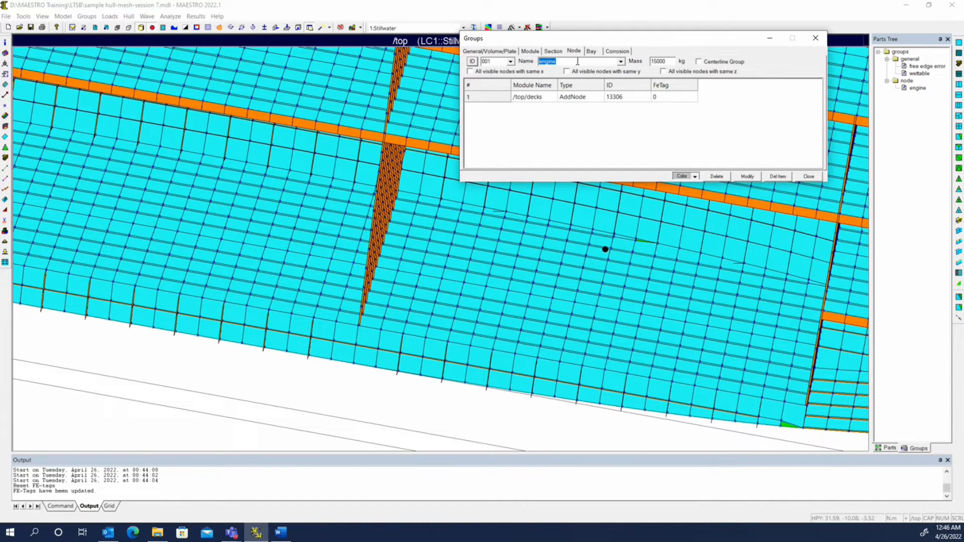
{"action": "left_click", "coordinate": [815, 37]}
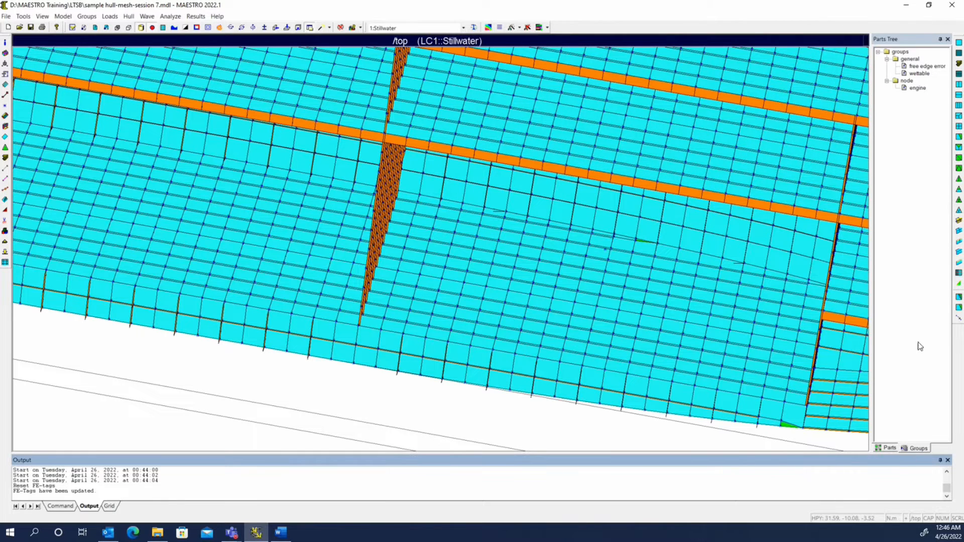
{"action": "right_click", "coordinate": [914, 89]}
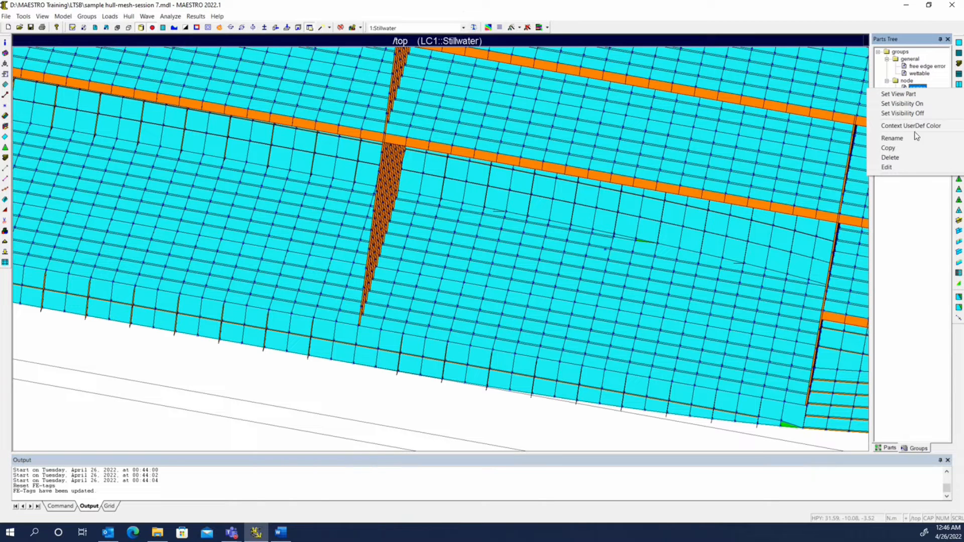
{"action": "left_click", "coordinate": [905, 167]}
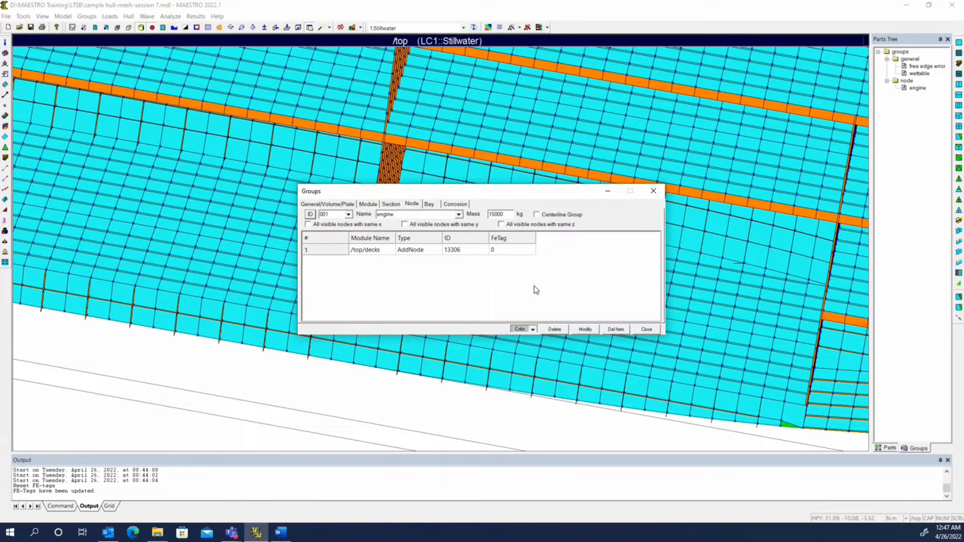
{"action": "left_click", "coordinate": [647, 329]}
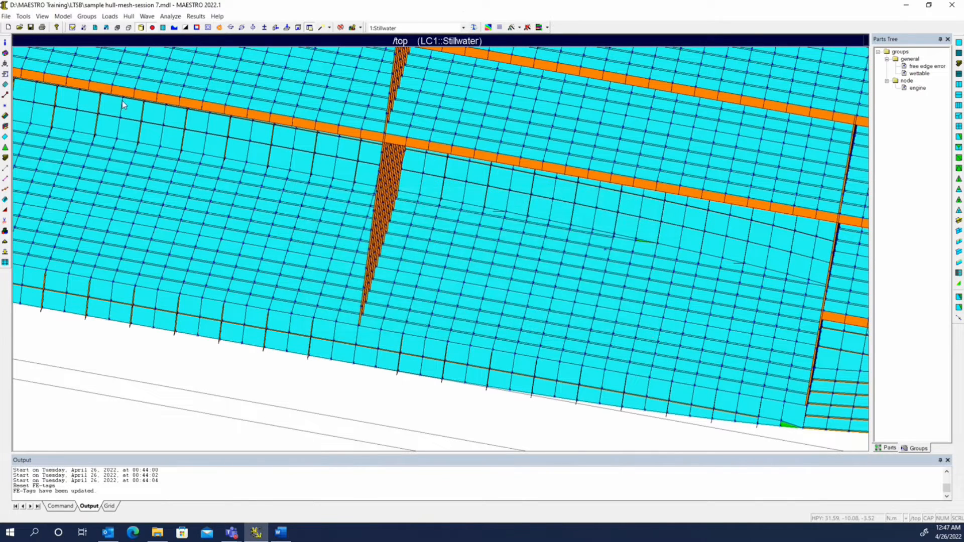
Renumber all nodal and element FE-tags in the model, confirming the renumbering.
{"action": "left_click", "coordinate": [23, 16]}
{"action": "left_click", "coordinate": [55, 114]}
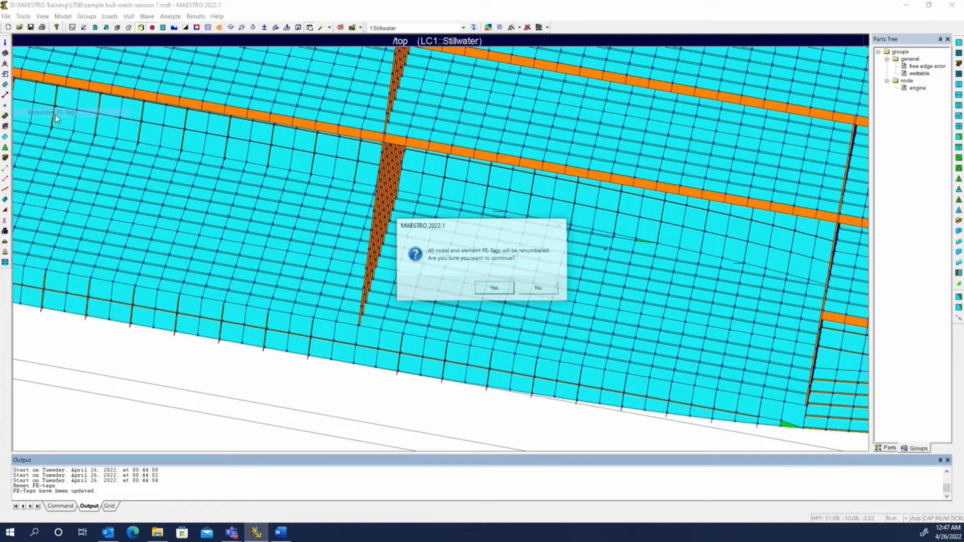
{"action": "left_click", "coordinate": [494, 288]}
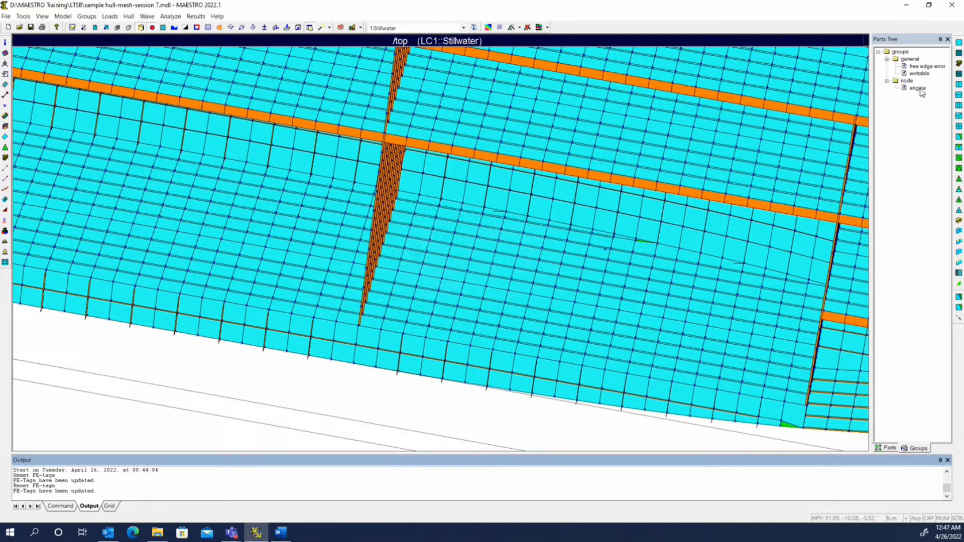
Reopen the engine node group to check its node's FE tag, then close the dialog.
{"action": "right_click", "coordinate": [918, 88]}
{"action": "left_click", "coordinate": [907, 166]}
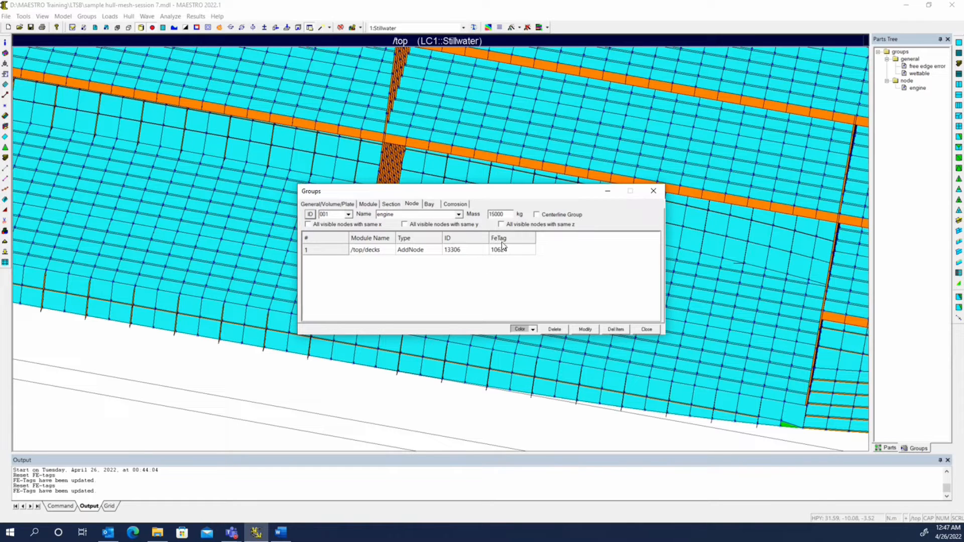
{"action": "left_click", "coordinate": [646, 329]}
Start a rigid spline element of type RBE2 and set the engine's additional node as its independent node.
{"action": "right_click", "coordinate": [682, 302]}
{"action": "left_click", "coordinate": [424, 443]}
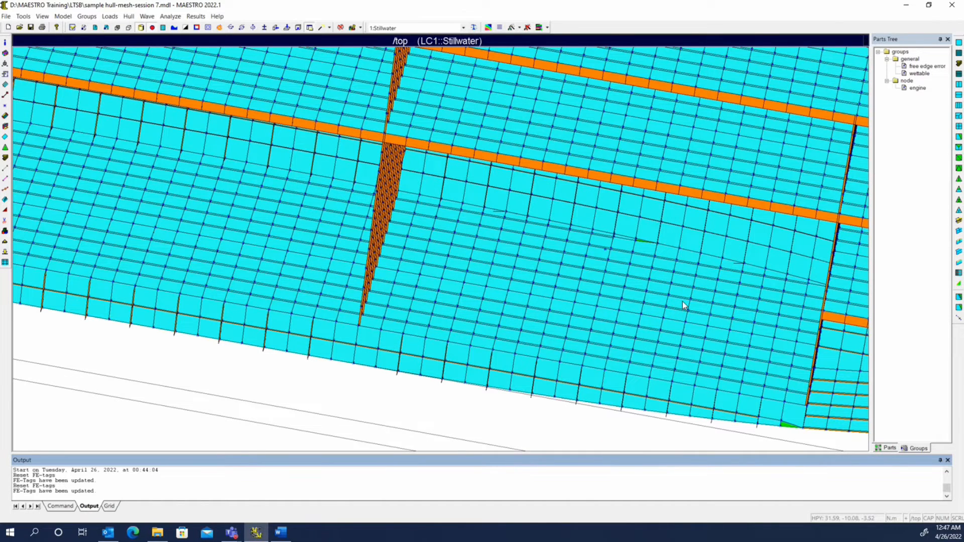
{"action": "middle_click_drag", "start_coordinate": [682, 301], "coordinate": [629, 356]}
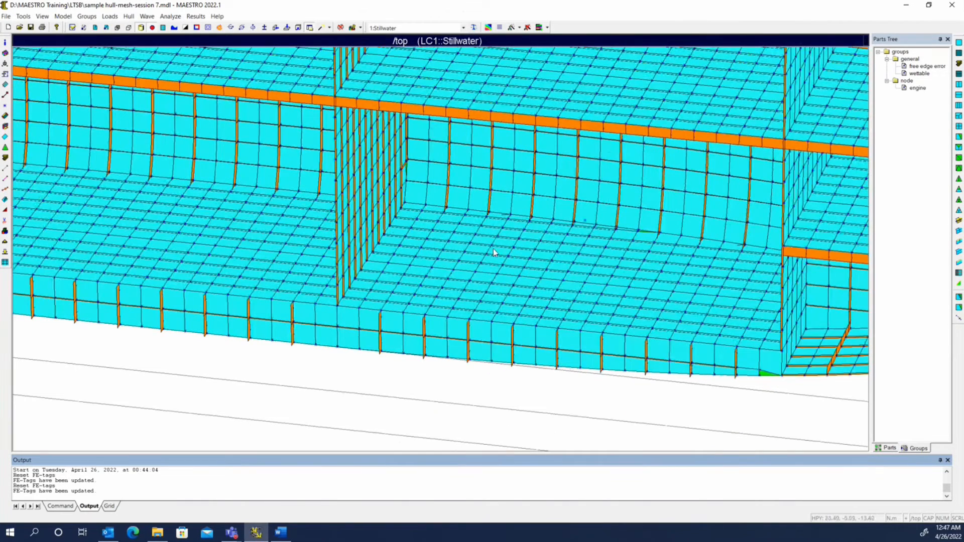
{"action": "left_click", "coordinate": [6, 188]}
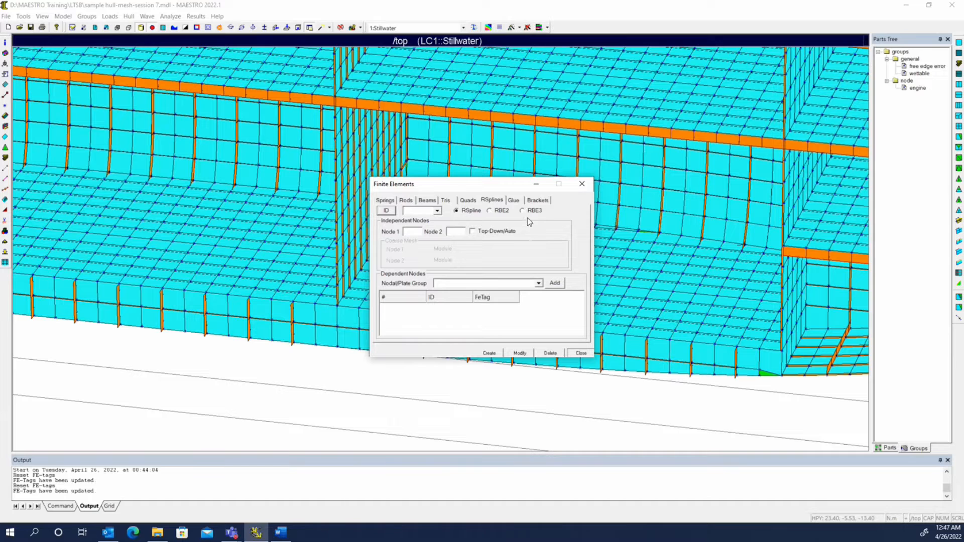
{"action": "left_click_drag", "start_coordinate": [498, 188], "coordinate": [294, 203]}
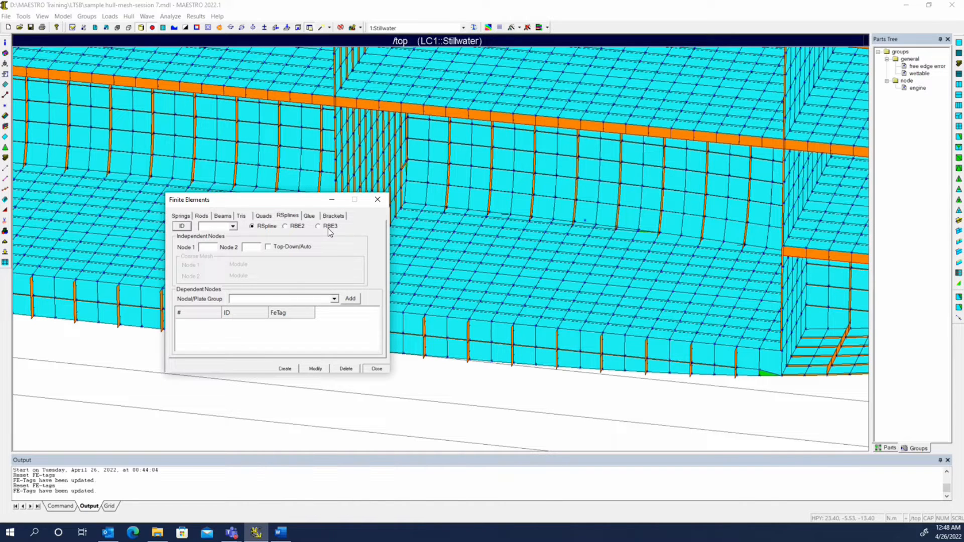
{"action": "left_click", "coordinate": [297, 228]}
{"action": "left_click", "coordinate": [184, 227]}
{"action": "left_click", "coordinate": [286, 226]}
{"action": "left_click", "coordinate": [327, 227]}
{"action": "left_click", "coordinate": [585, 221]}
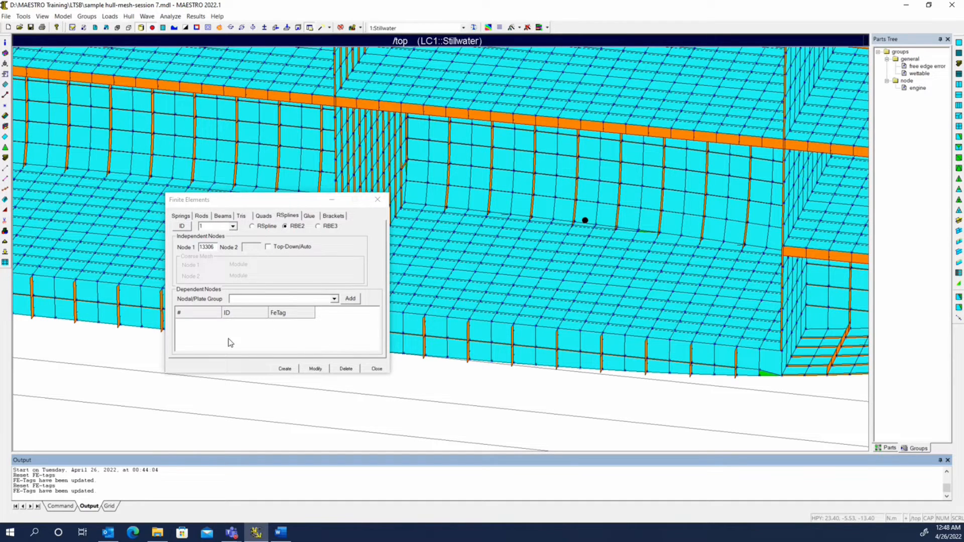
{"action": "left_click", "coordinate": [333, 352]}
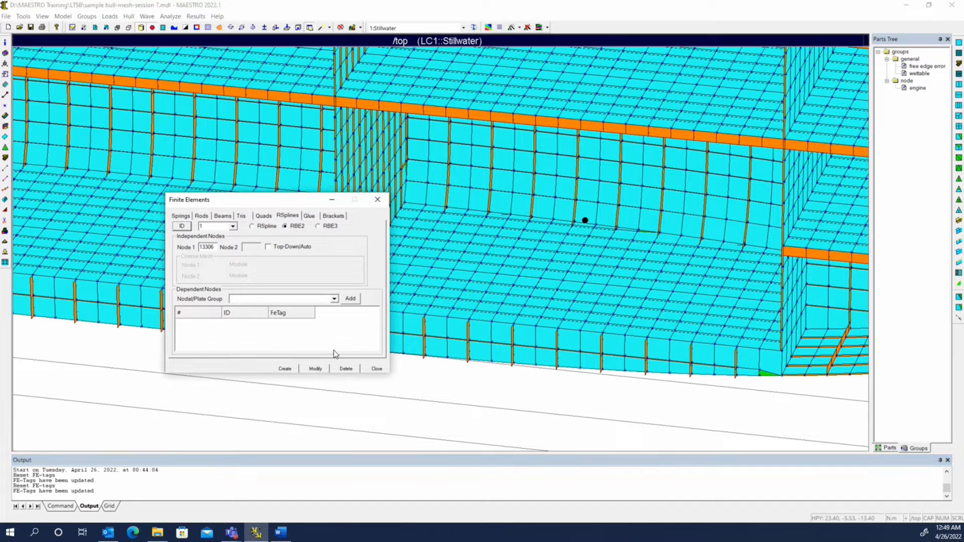
Pick nine deck nodes around the engine node as dependent nodes and create the RBE2 element.
{"action": "left_click", "coordinate": [534, 336]}
{"action": "mouse_move", "coordinate": [553, 335]}
{"action": "middle_mouse_down"}
{"action": "mouse_move", "coordinate": [573, 343]}
{"action": "mouse_move", "coordinate": [538, 342]}
{"action": "mouse_move", "coordinate": [564, 335]}
{"action": "middle_mouse_up"}
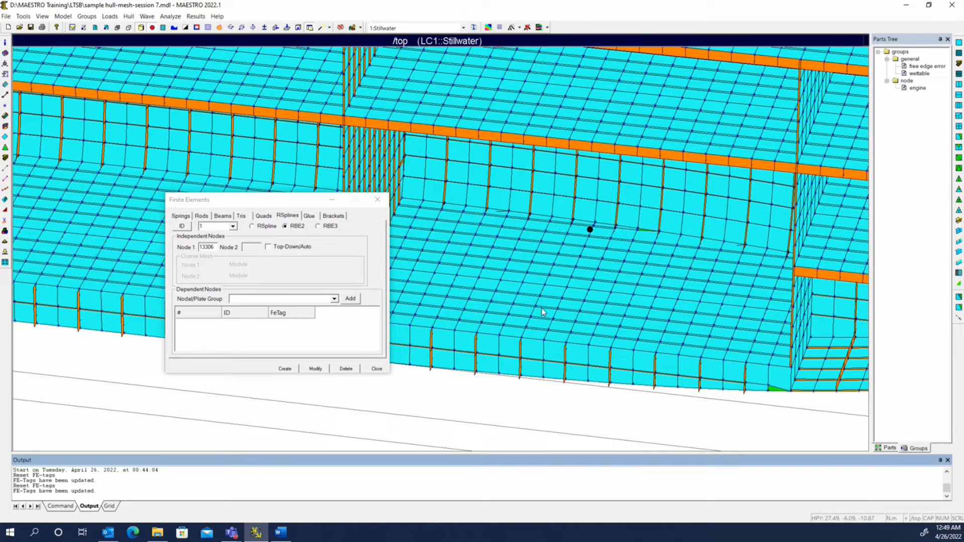
{"action": "left_click", "coordinate": [556, 307]}
{"action": "left_click", "coordinate": [560, 312]}
{"action": "left_click", "coordinate": [580, 310]}
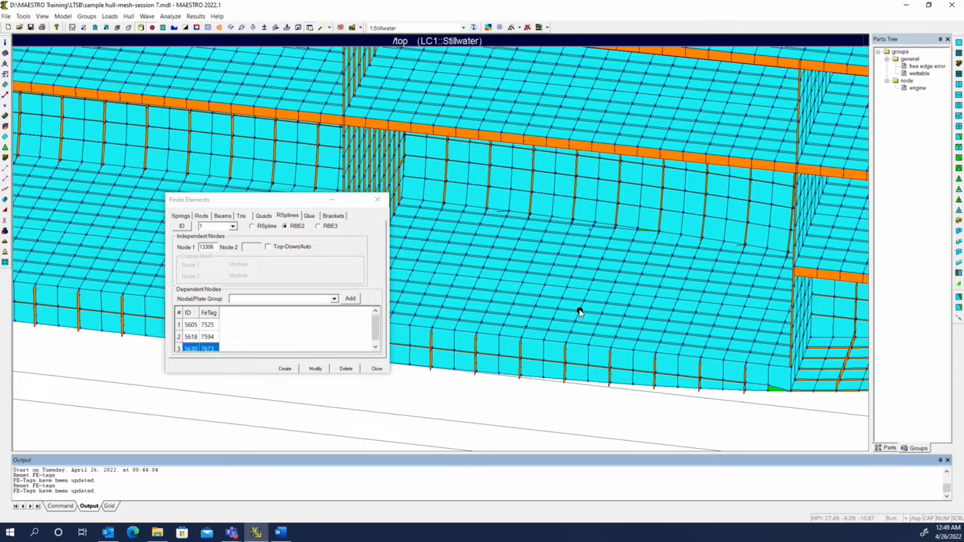
{"action": "left_click", "coordinate": [602, 313]}
{"action": "left_click", "coordinate": [623, 316]}
{"action": "left_click", "coordinate": [622, 272]}
{"action": "left_click", "coordinate": [598, 269]}
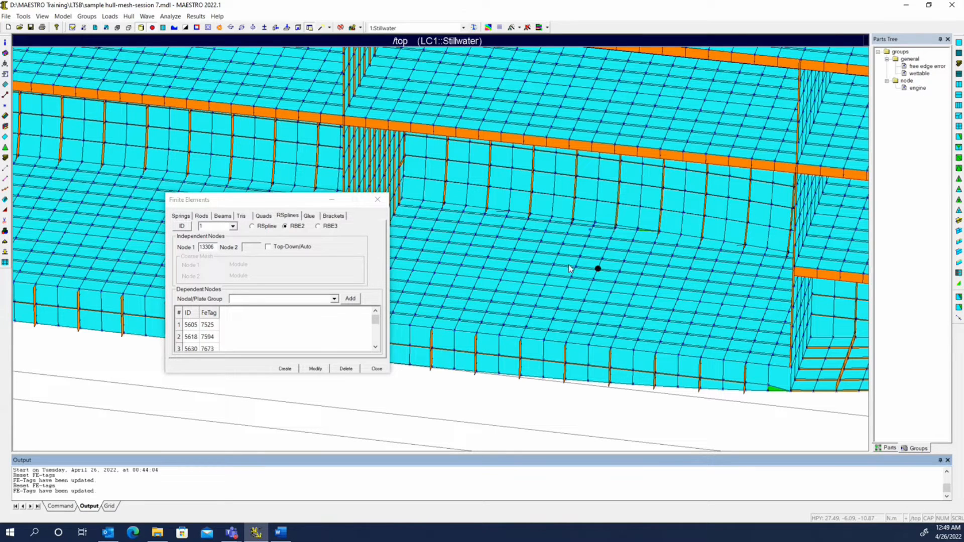
{"action": "left_click", "coordinate": [575, 265]}
{"action": "left_click", "coordinate": [554, 264]}
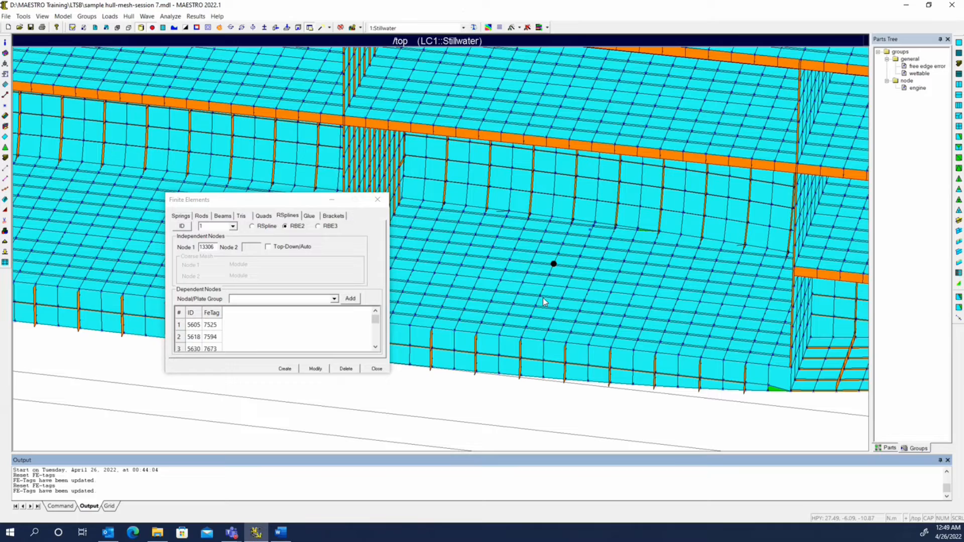
{"action": "left_click", "coordinate": [285, 370]}
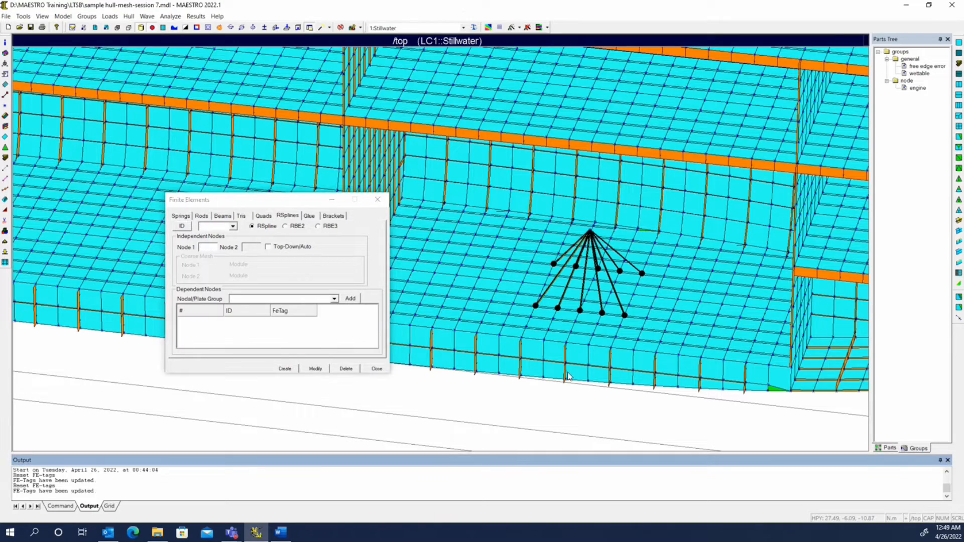
{"action": "middle_click_drag", "start_coordinate": [568, 374], "coordinate": [399, 367]}
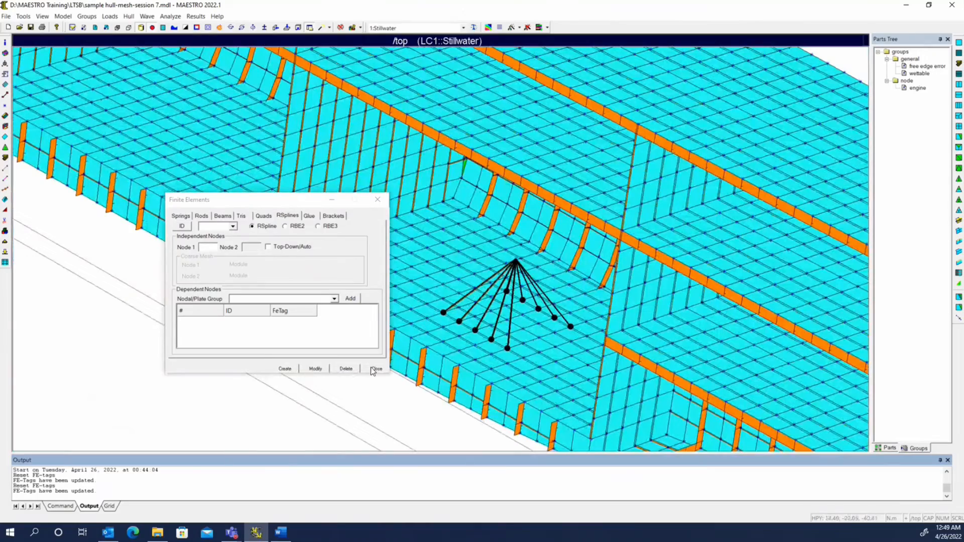
{"action": "left_click", "coordinate": [376, 368]}
Open the Stillwater load case and display the hull weight summary.
{"action": "middle_click_drag", "start_coordinate": [486, 398], "coordinate": [634, 174]}
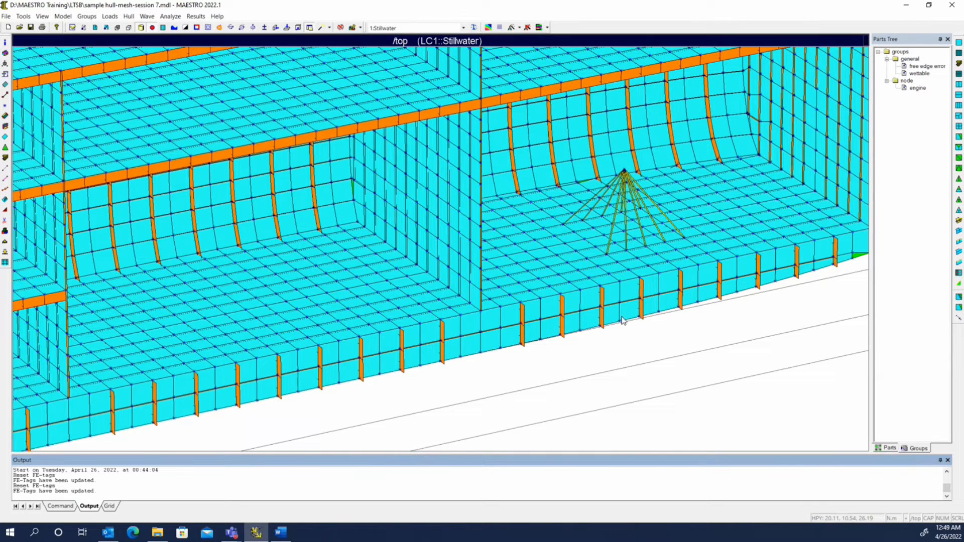
{"action": "left_click", "coordinate": [5, 252]}
{"action": "left_click", "coordinate": [129, 16]}
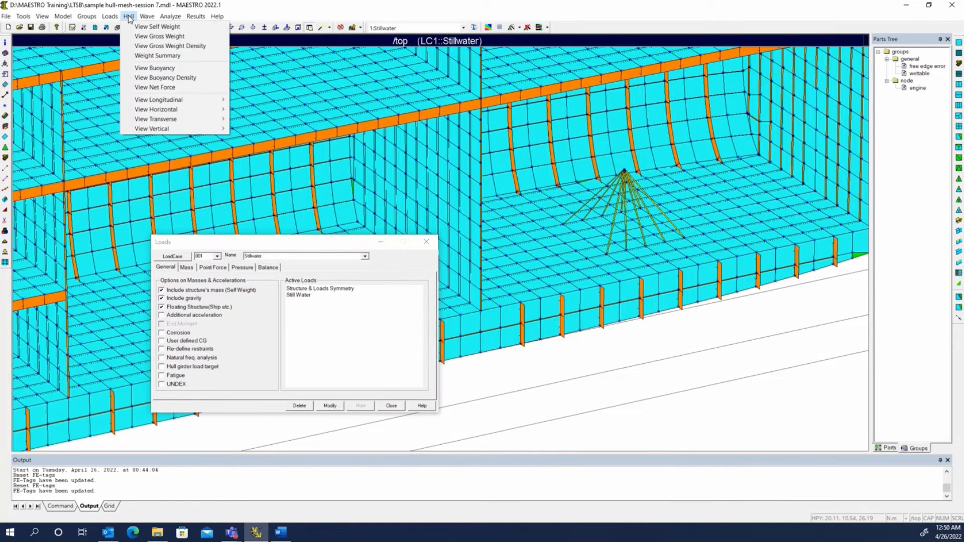
{"action": "left_click", "coordinate": [161, 57]}
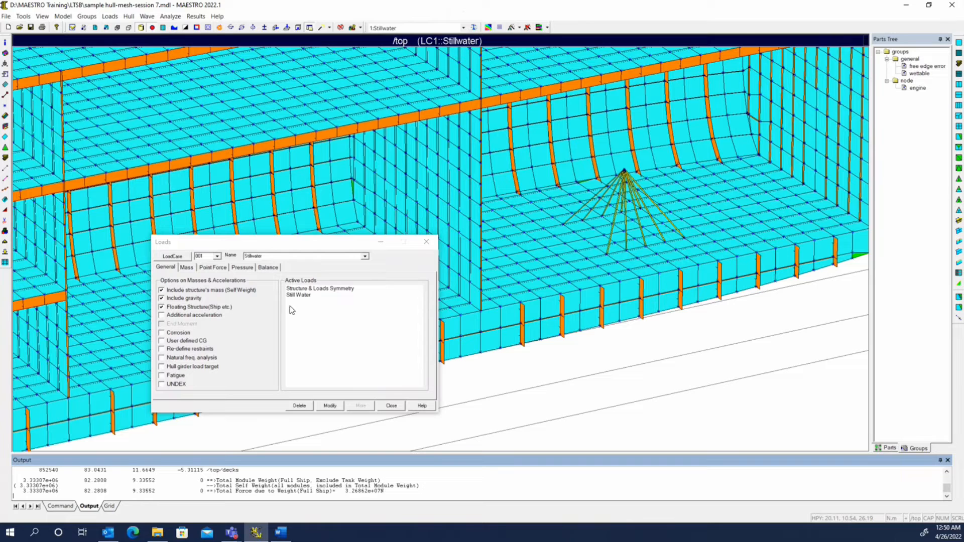
Add the engine node group's mass to the Stillwater load case and apply the change.
{"action": "left_click", "coordinate": [186, 268]}
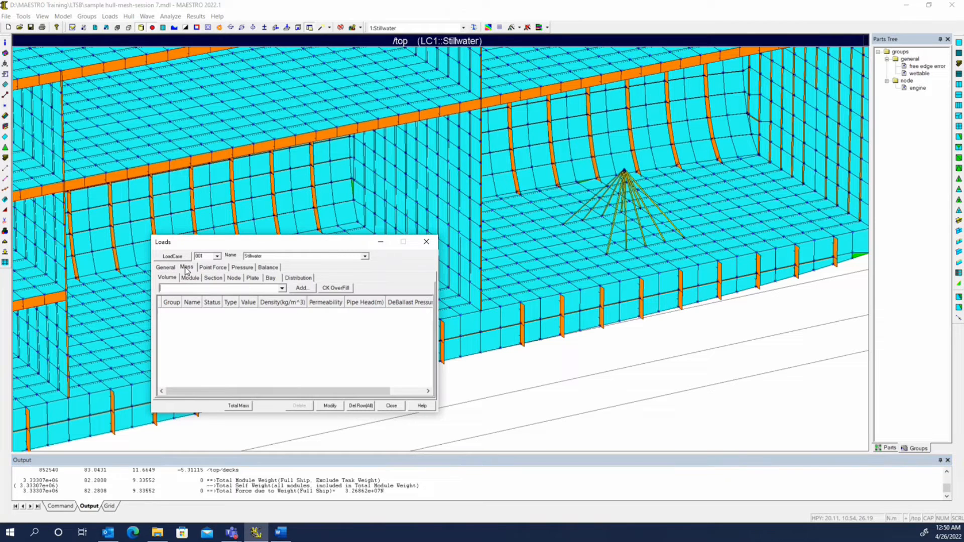
{"action": "left_click", "coordinate": [237, 280]}
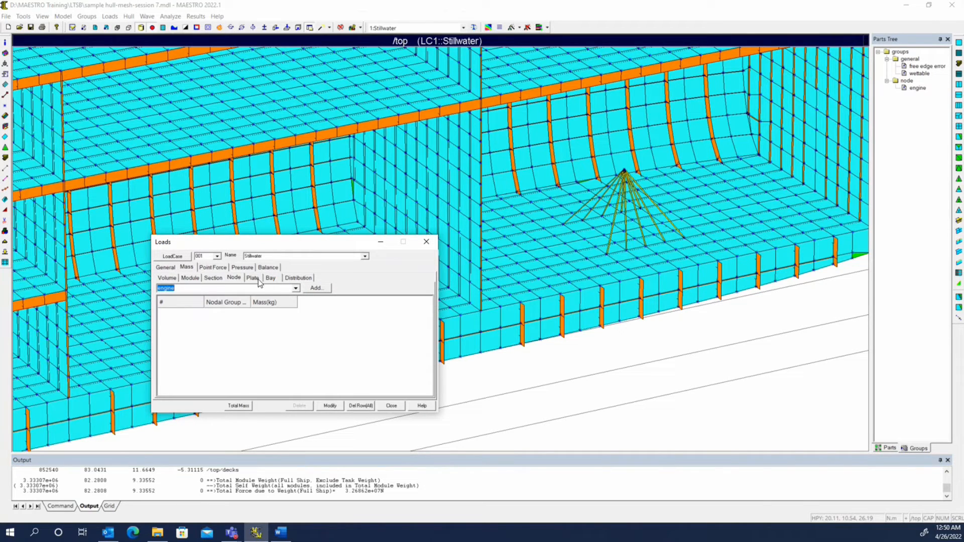
{"action": "left_click", "coordinate": [296, 288]}
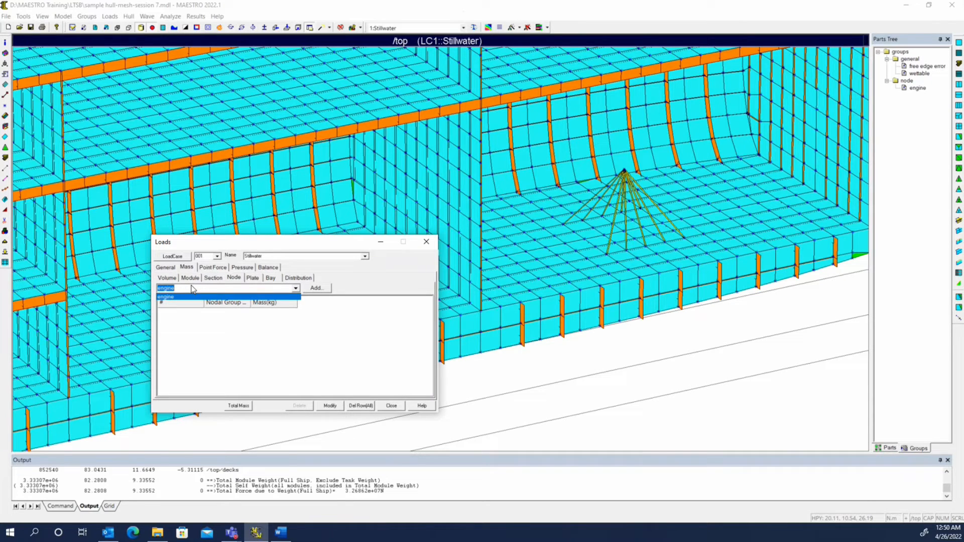
{"action": "left_click", "coordinate": [191, 290]}
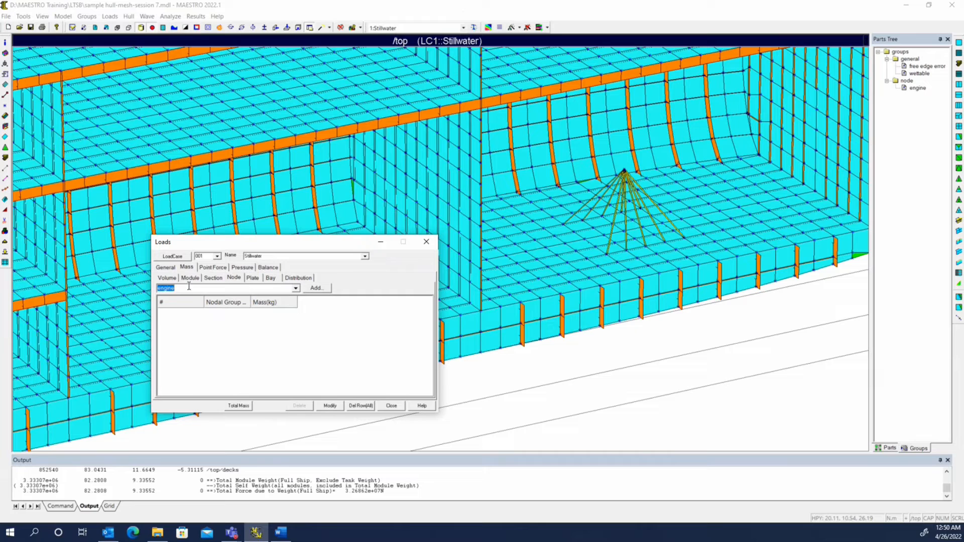
{"action": "left_click", "coordinate": [320, 288]}
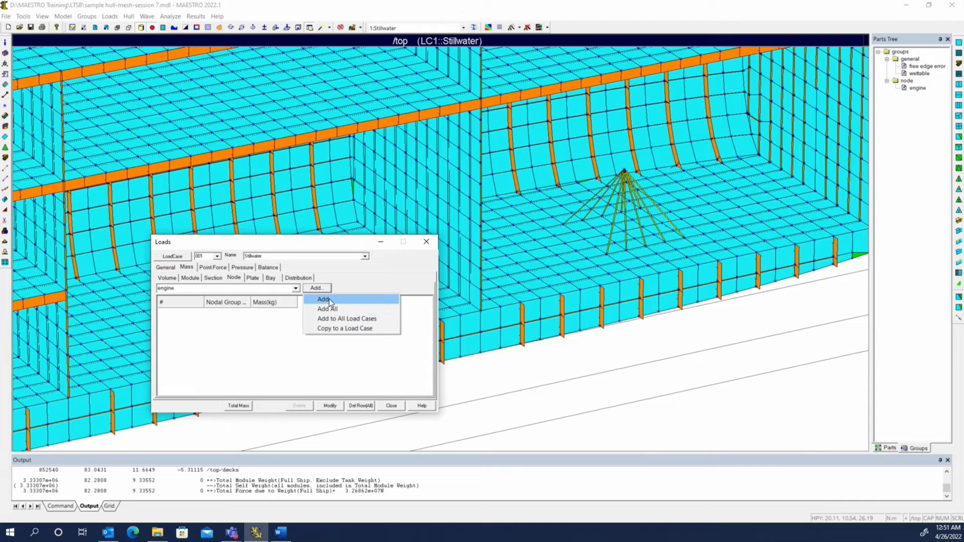
{"action": "left_click", "coordinate": [330, 299]}
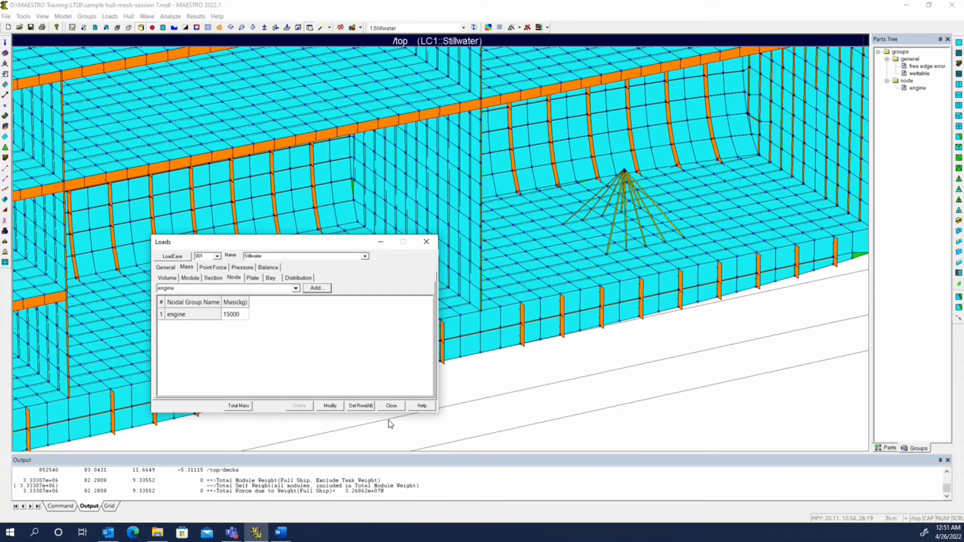
{"action": "left_click", "coordinate": [330, 405]}
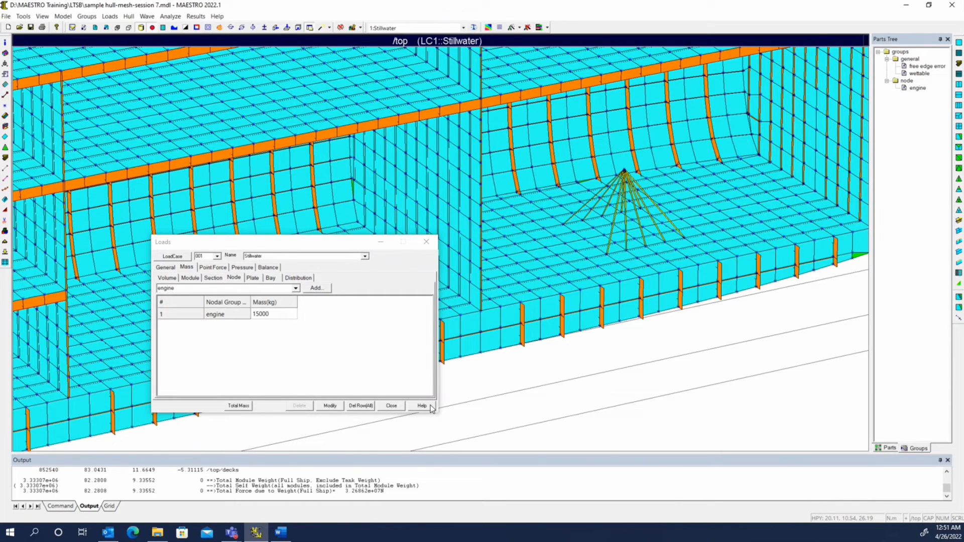
{"action": "left_click", "coordinate": [391, 405]}
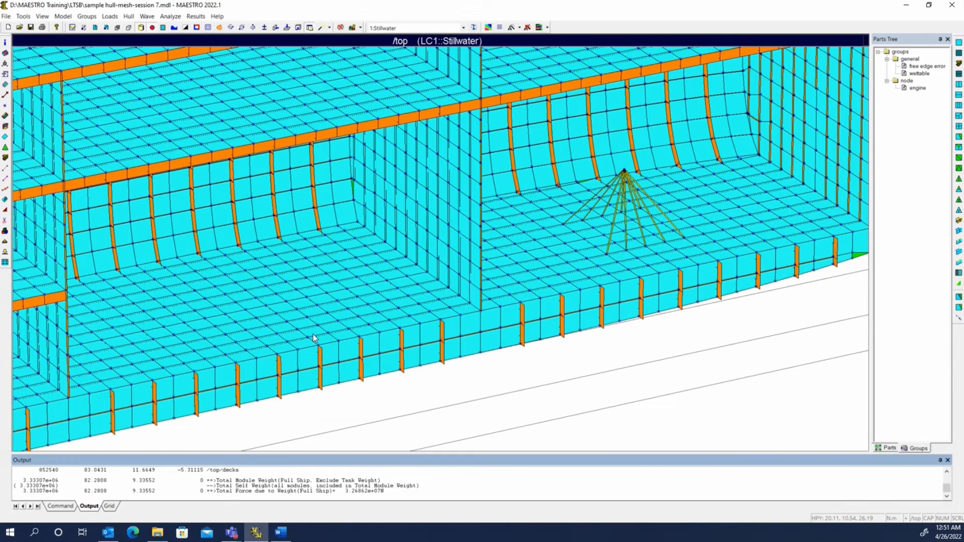
Display the hull weight summary again to check the total weight.
{"action": "left_click", "coordinate": [129, 16]}
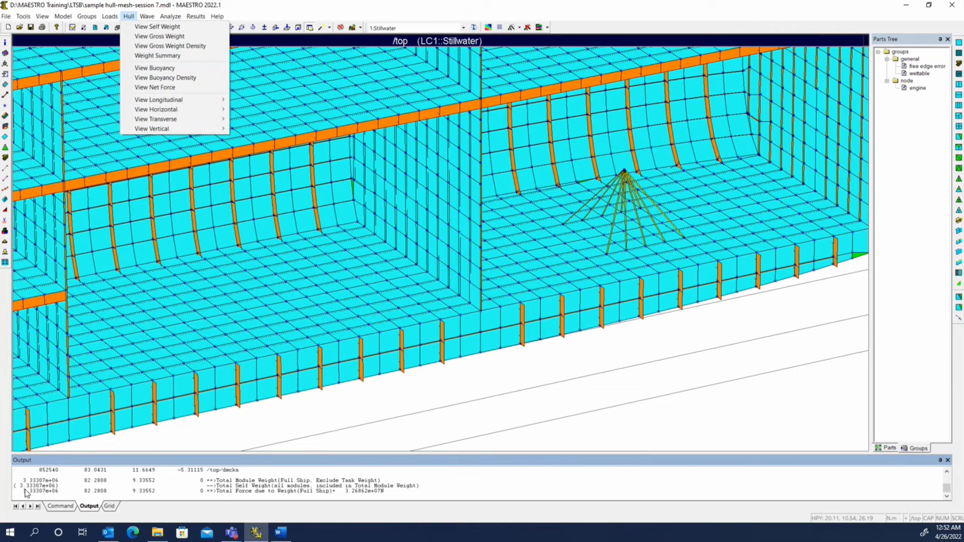
{"action": "left_click", "coordinate": [157, 55]}
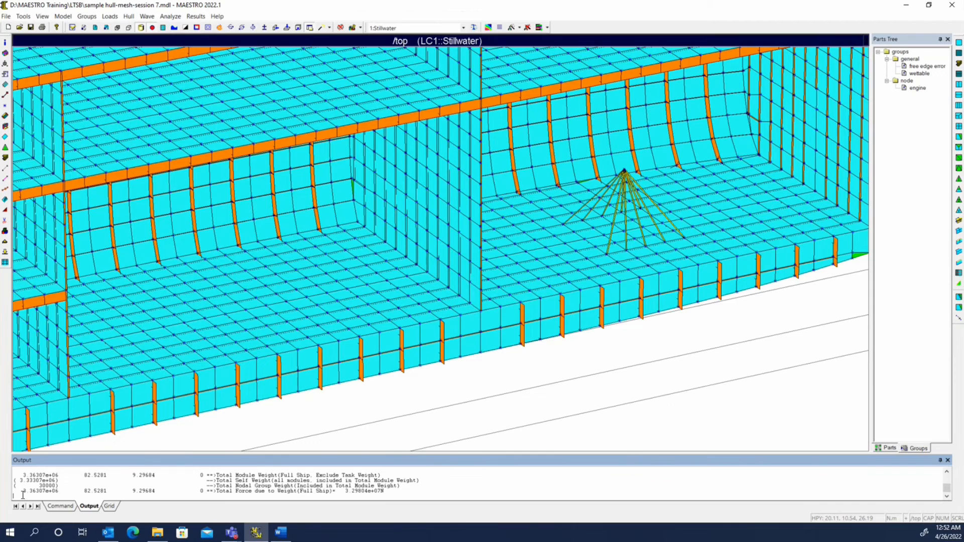